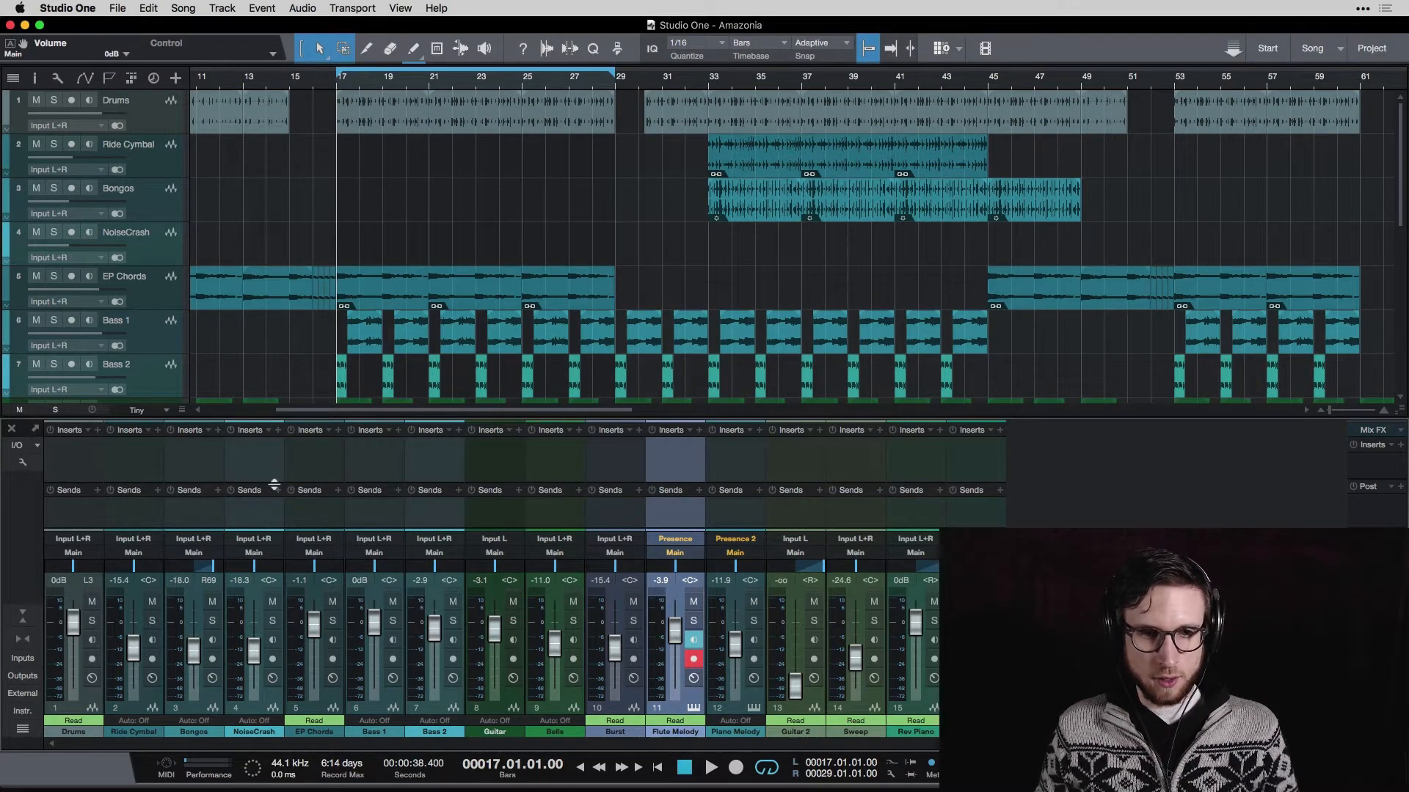
Step: Solo the EP Chords track and play a short stretch of it from bar 17
click(312, 477)
click(332, 621)
key(space)
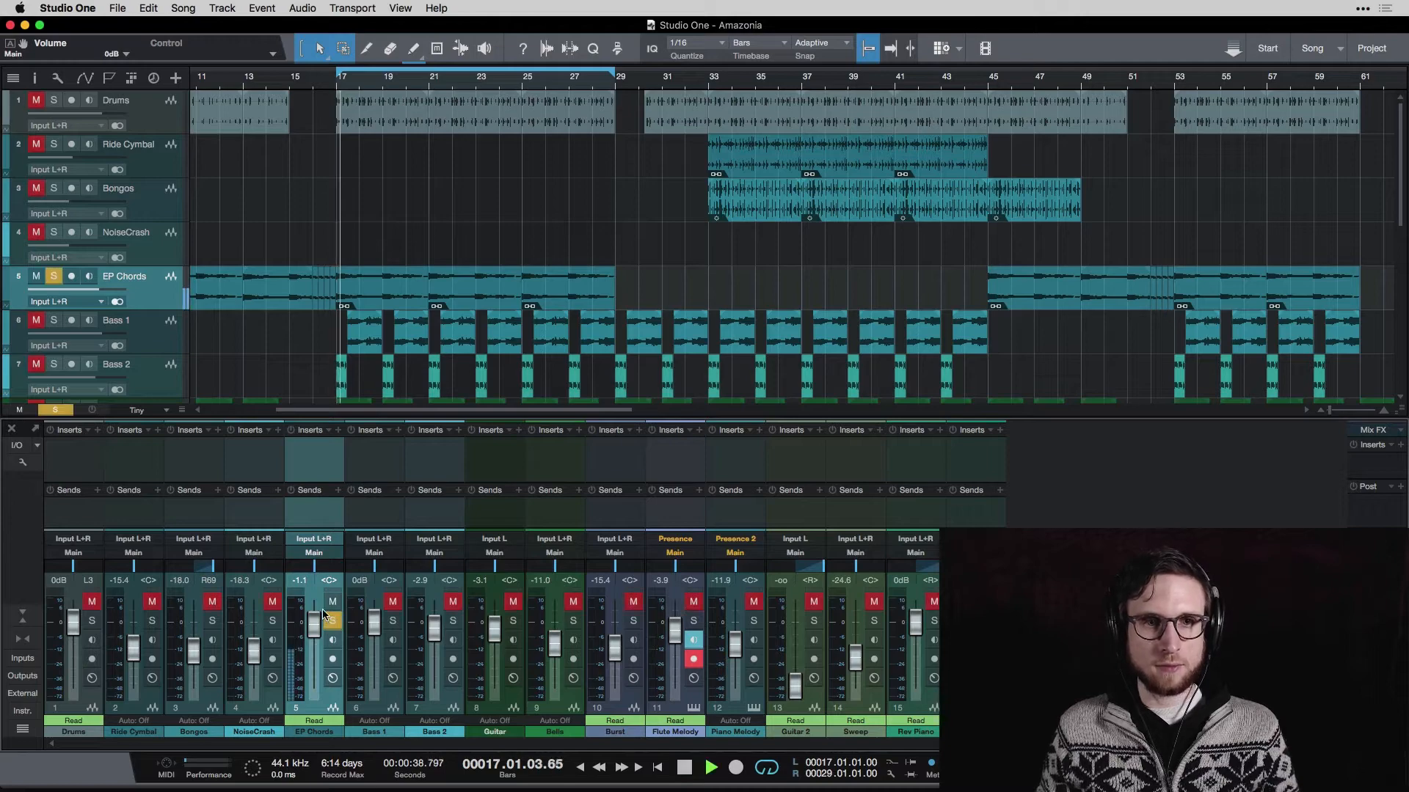
key(space)
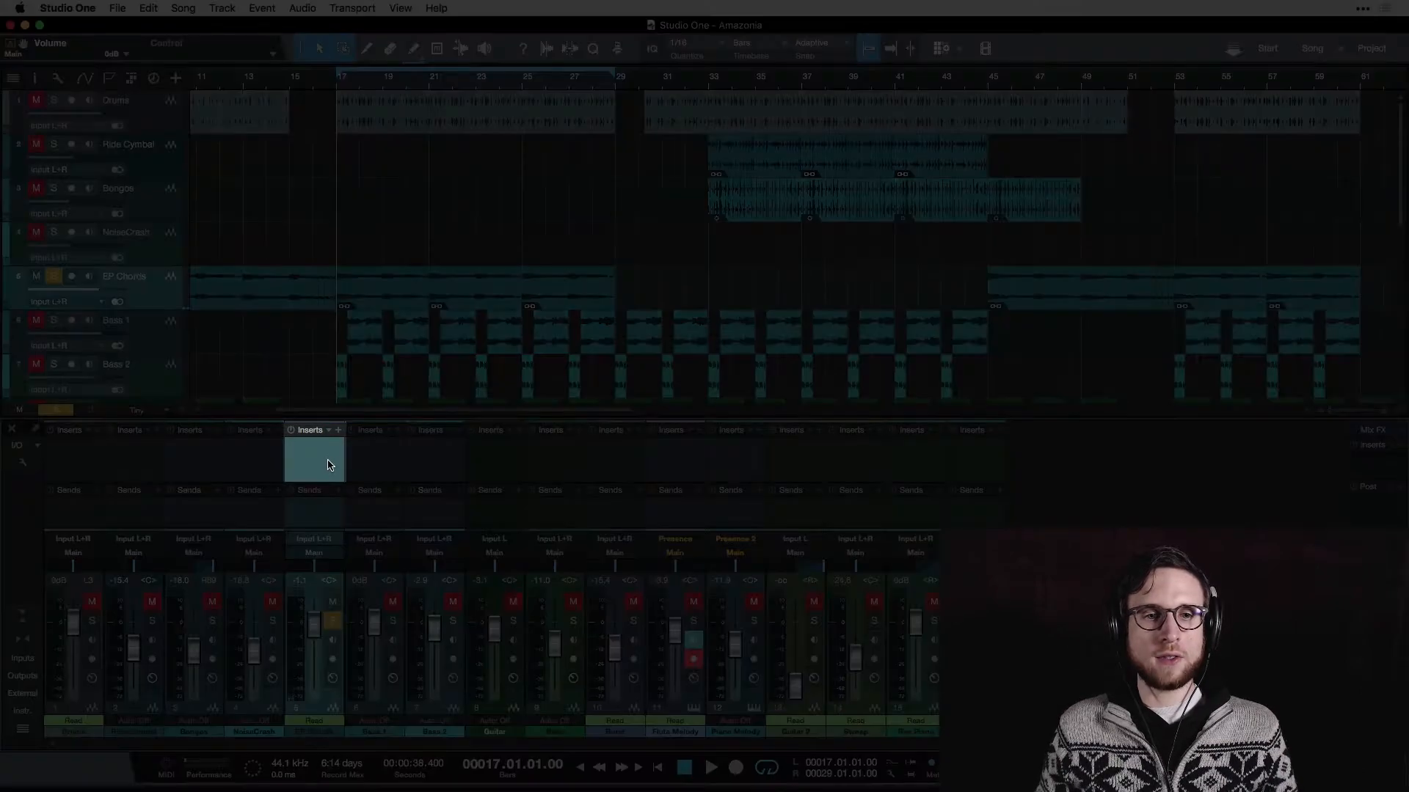
Step: Insert the PreSonus Pro EQ effect on the EP Chords channel
click(339, 432)
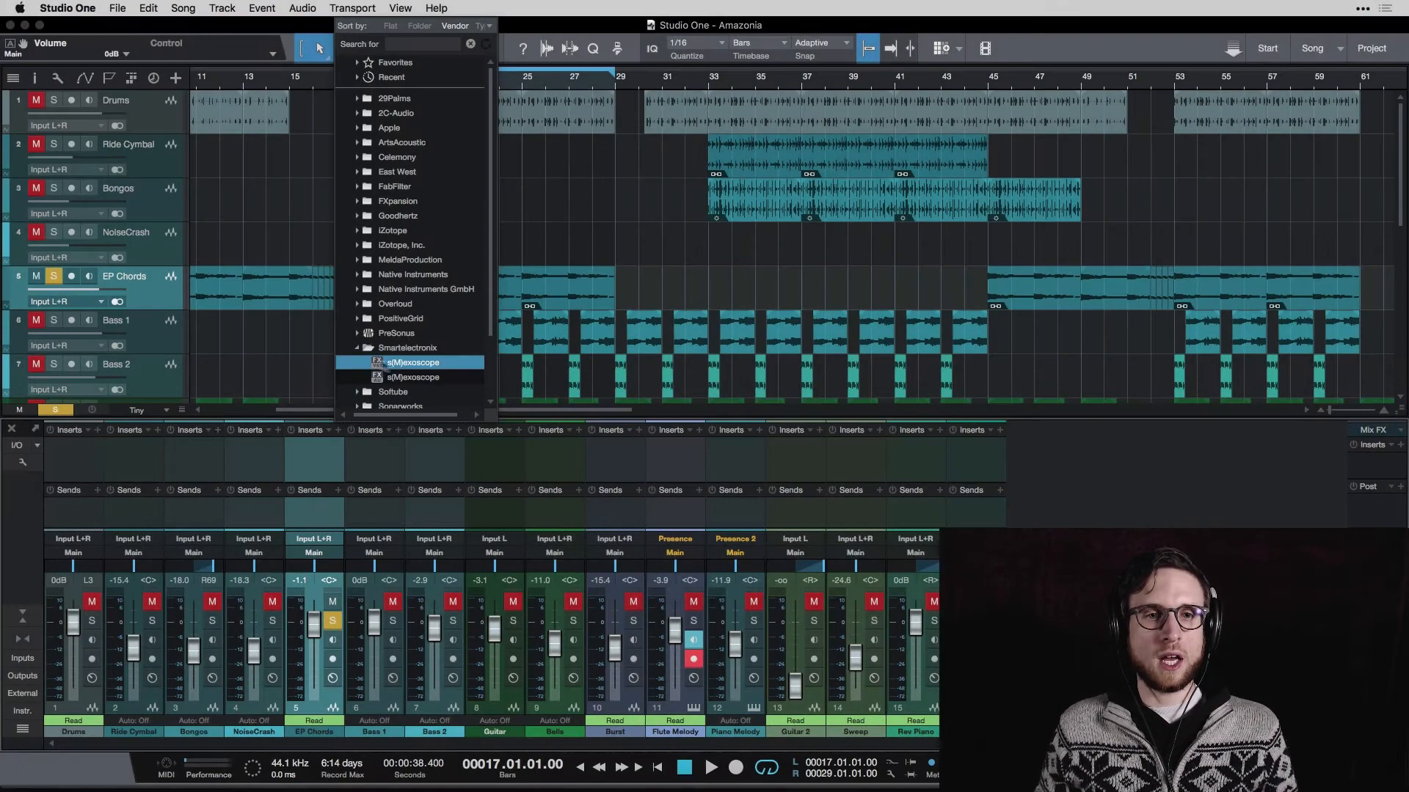
click(411, 333)
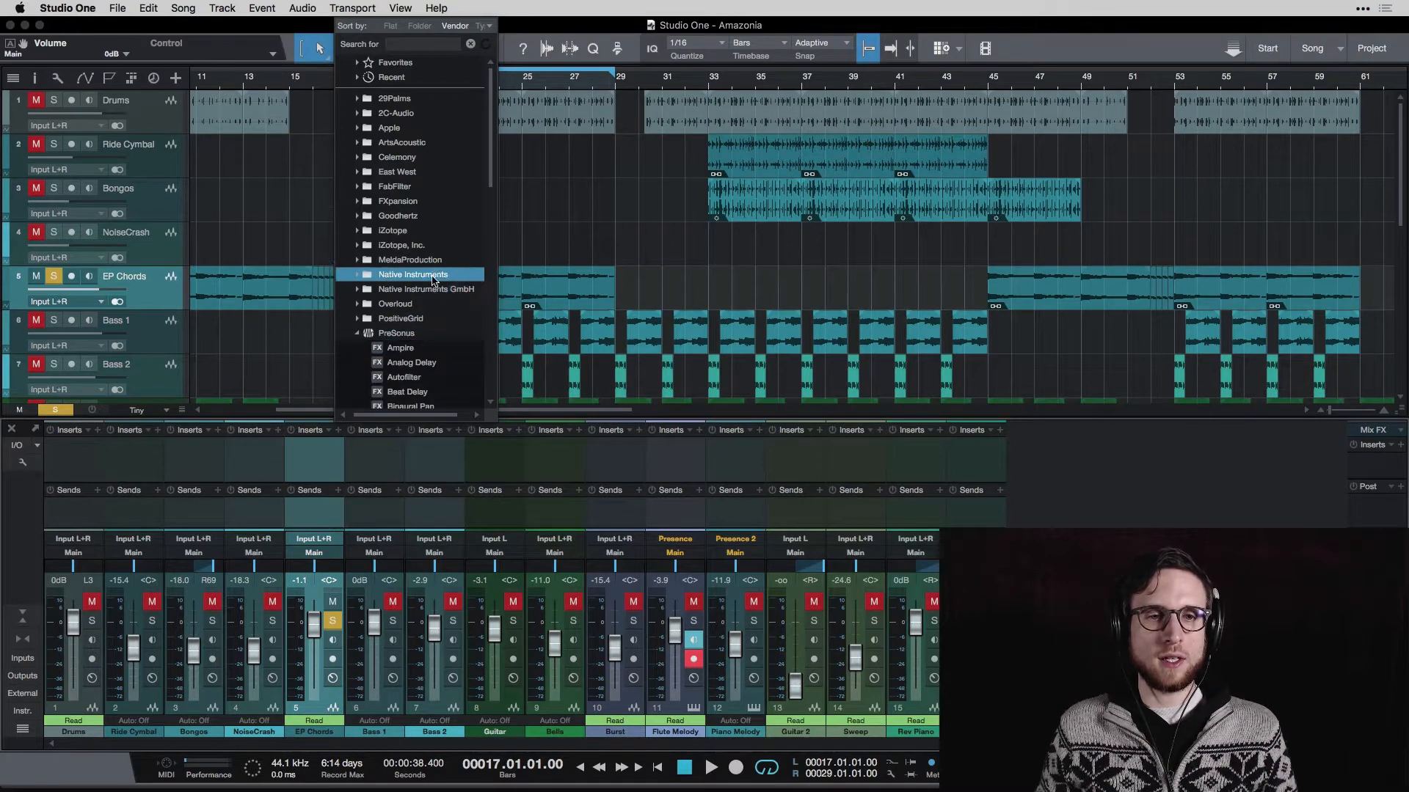
scroll(433, 280, down, 3)
scroll(433, 280, down, 3)
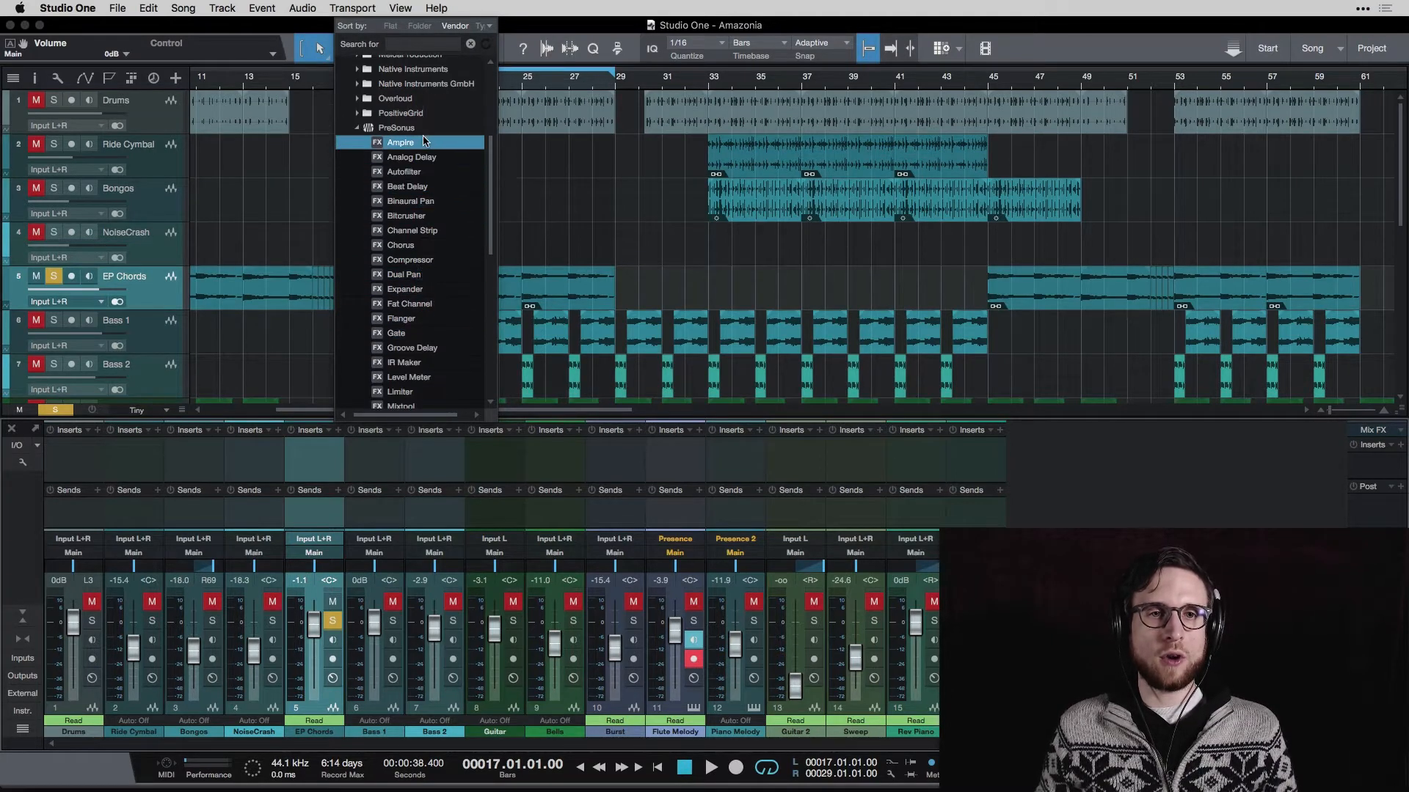
scroll(427, 293, down, 5)
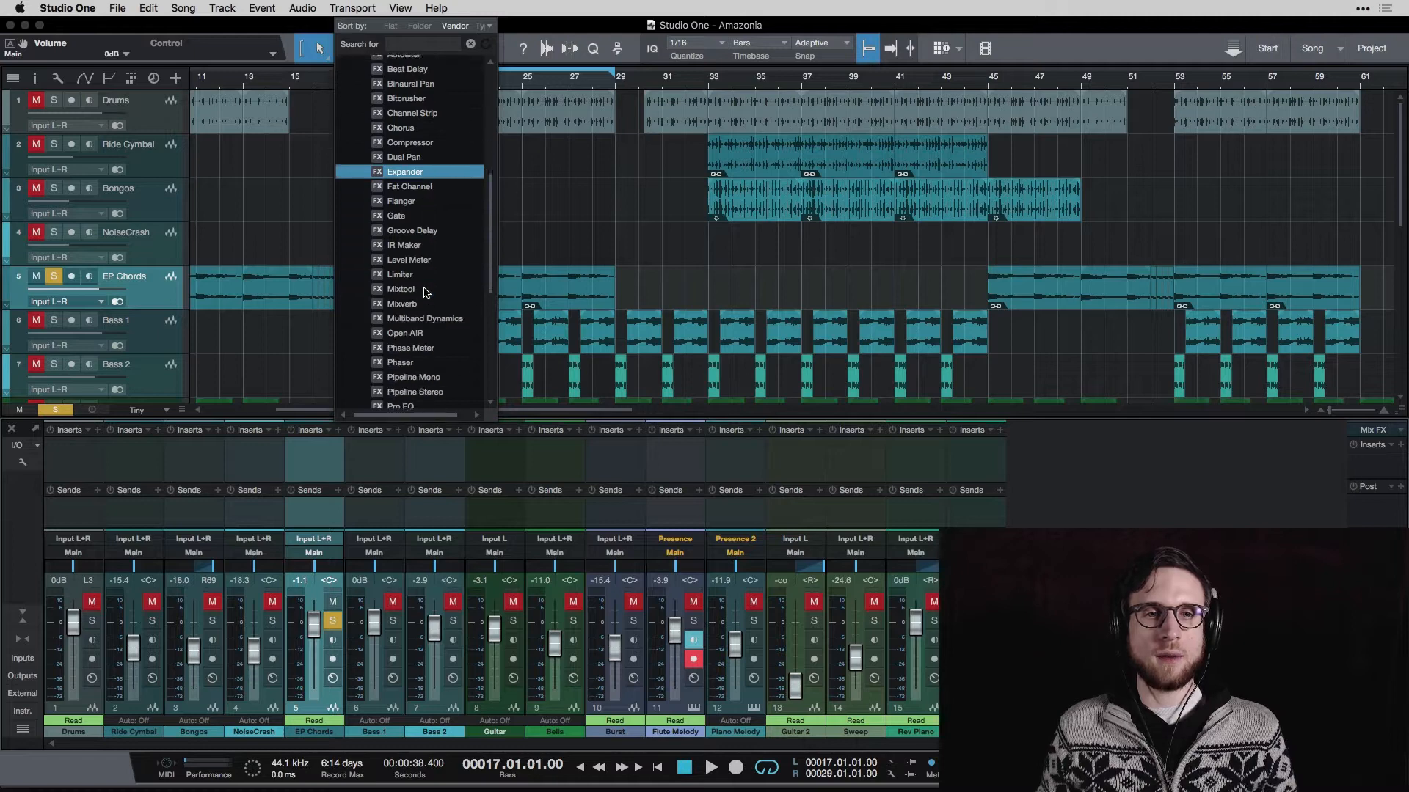
scroll(441, 248, up, 4)
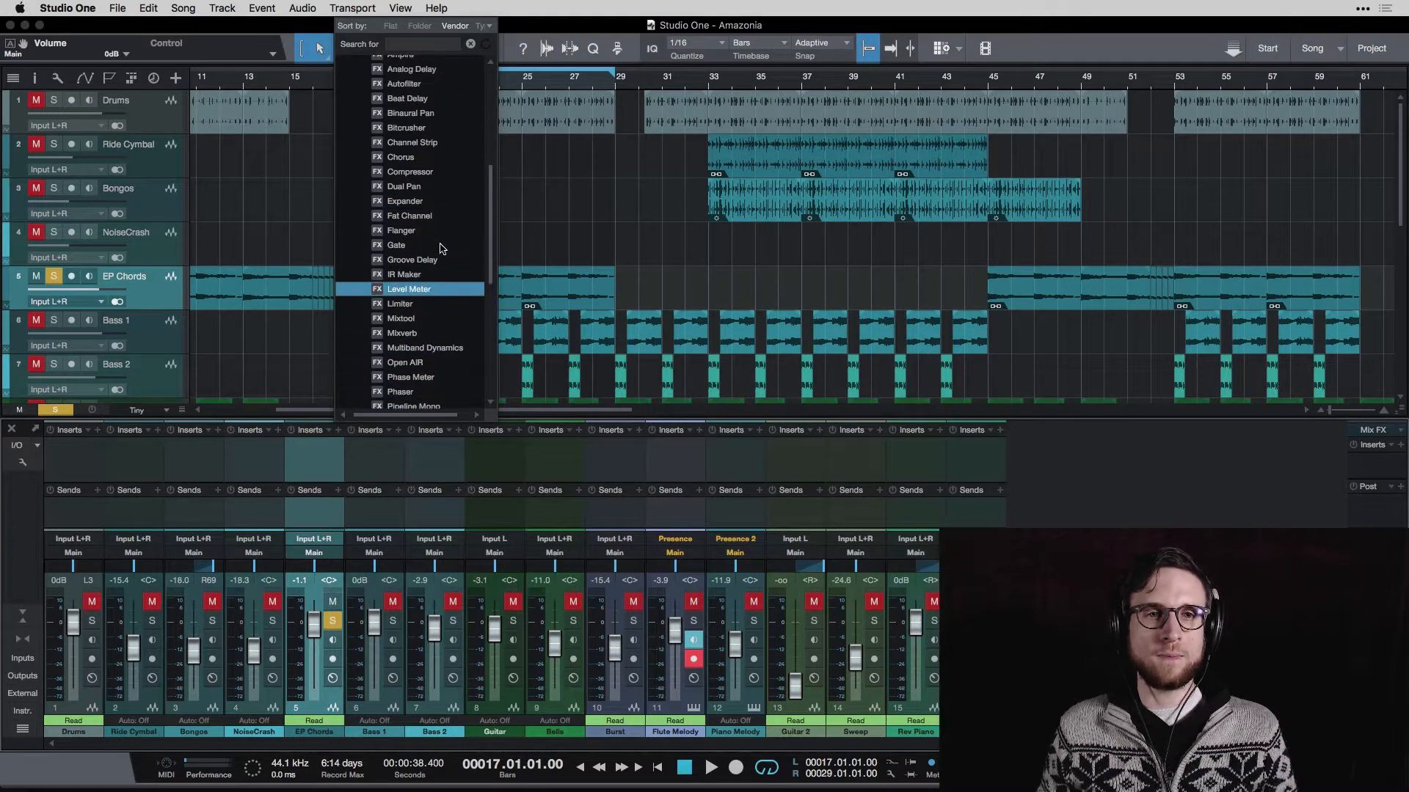
scroll(438, 252, down, 5)
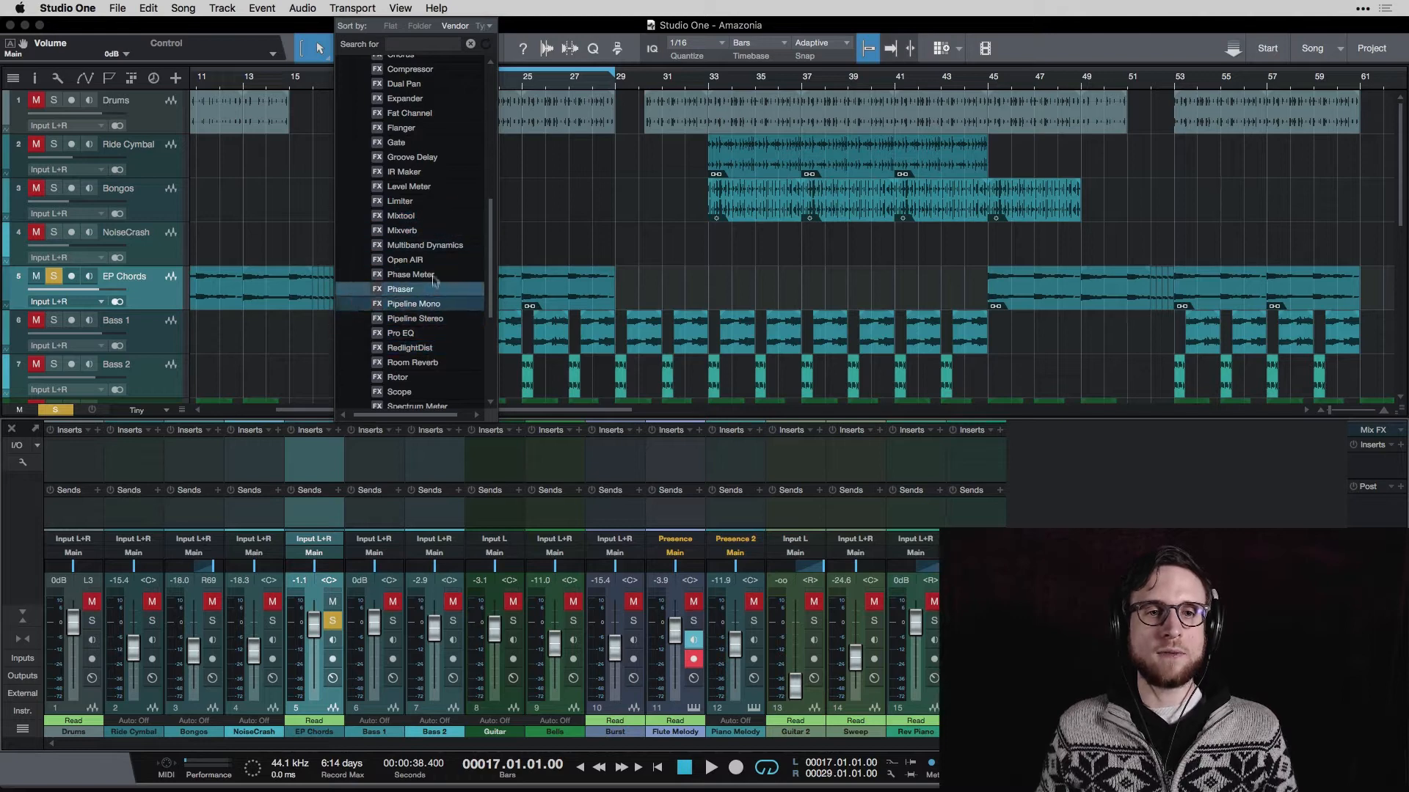
click(431, 334)
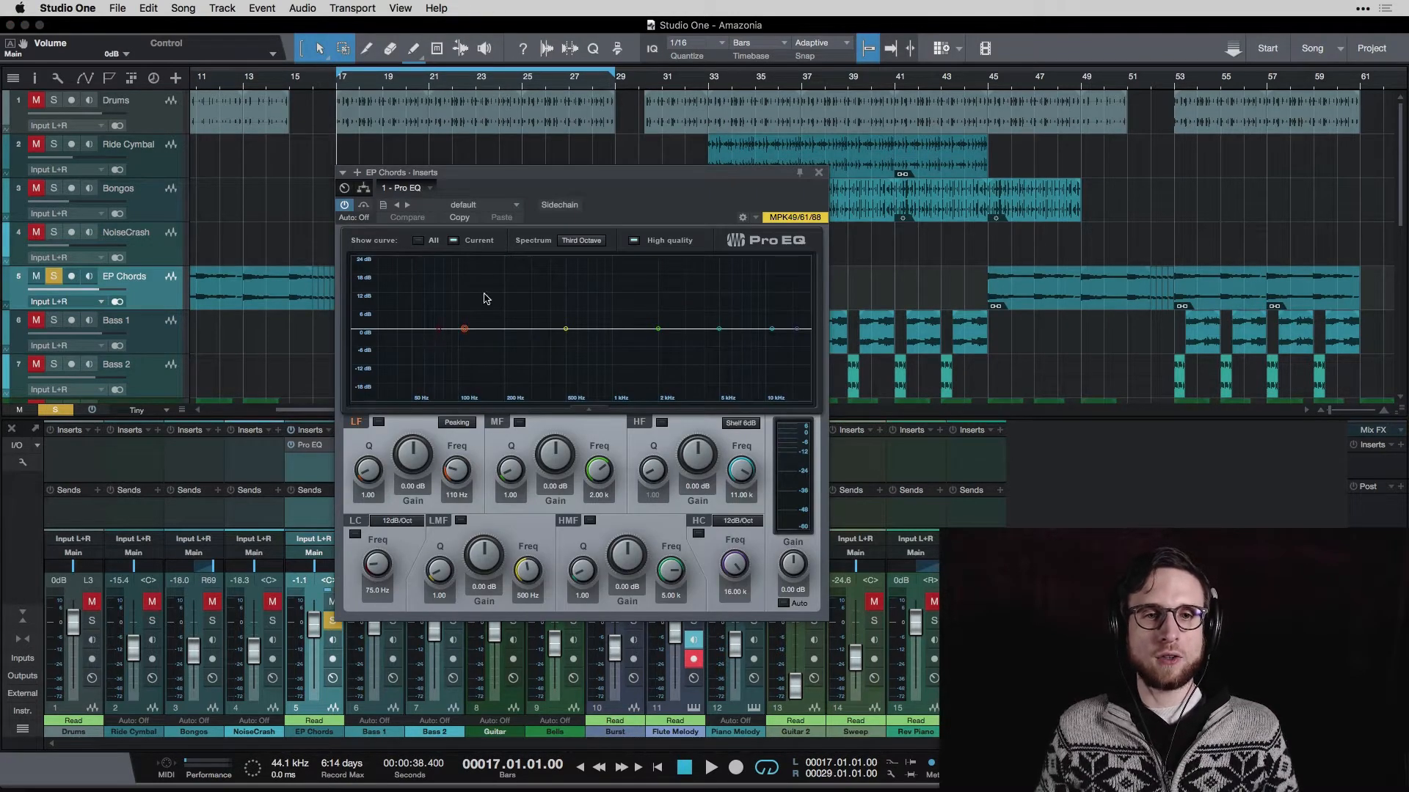
Step: Boost the low-mid band of the EP Chords Pro EQ during playback, shifting its frequency slightly below 500 Hz
key(space)
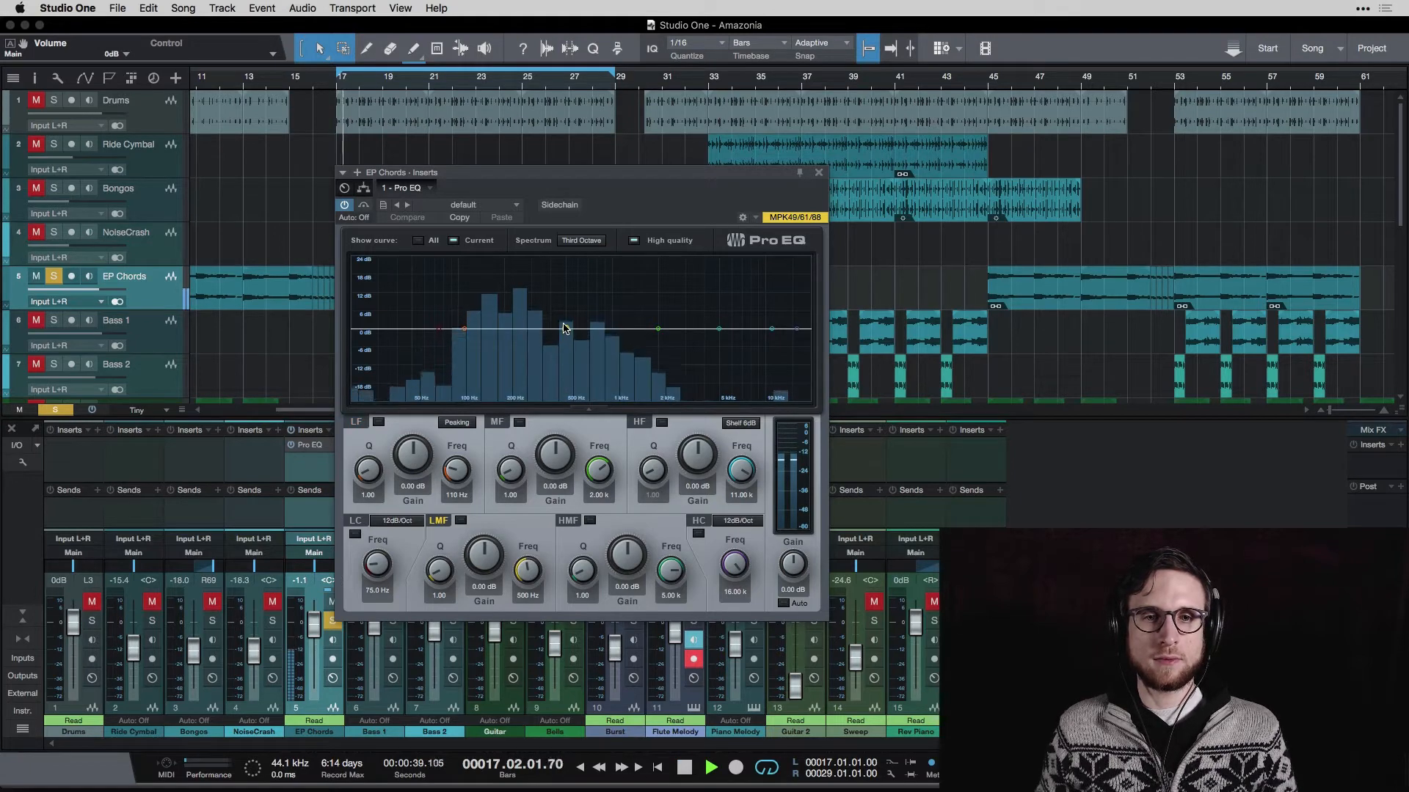
drag(566, 329, 552, 275)
key(space)
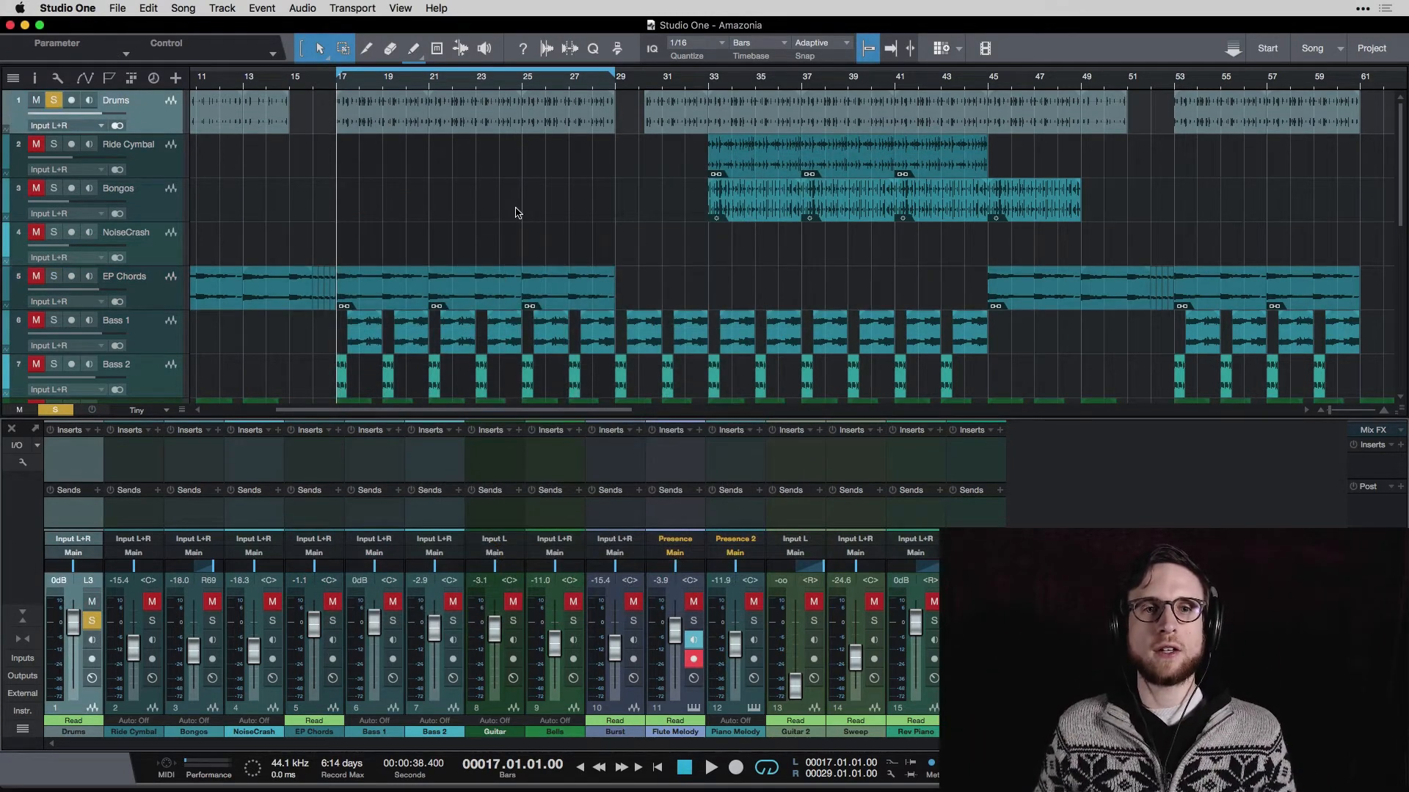
Step: Insert the PreSonus Compressor on the Drums channel
click(97, 430)
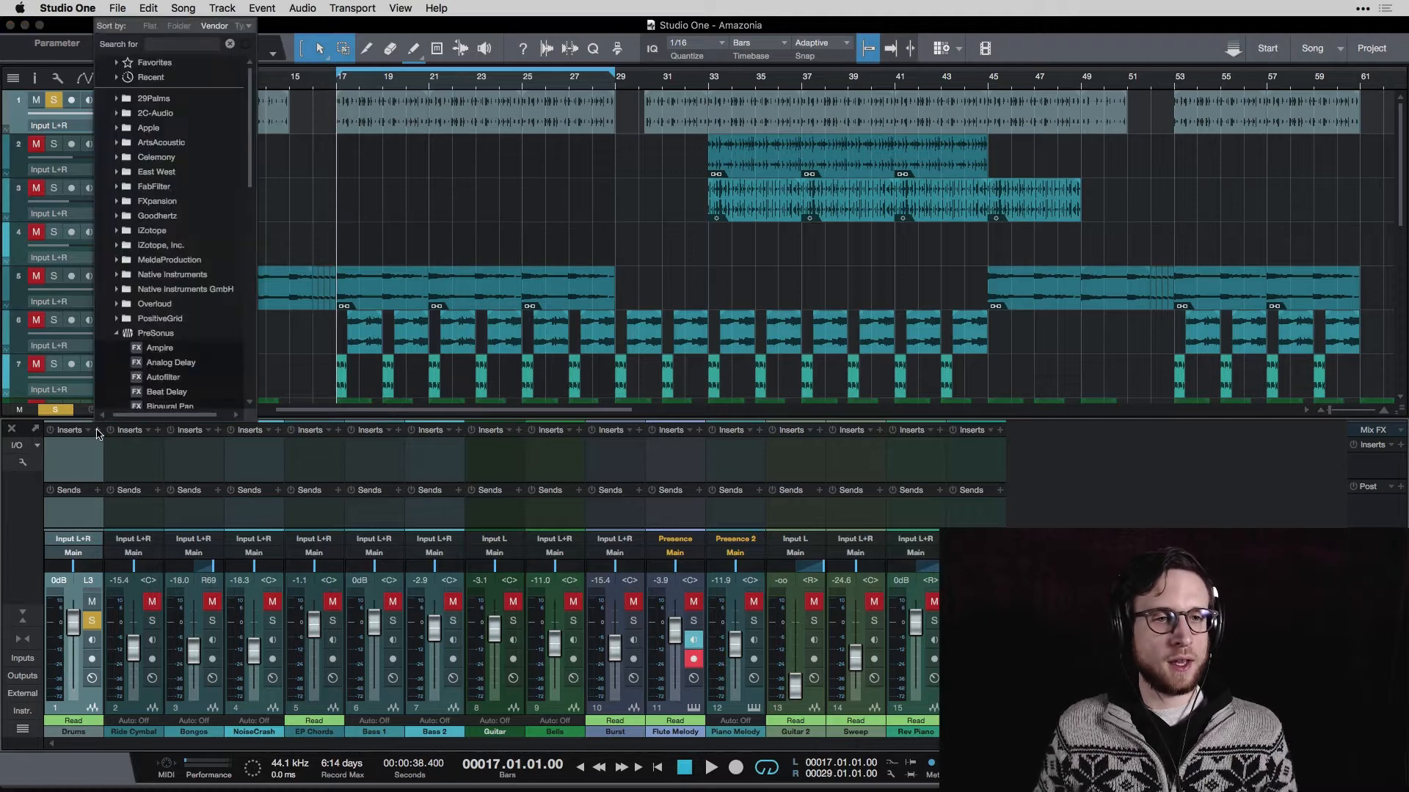
scroll(179, 275, down, 5)
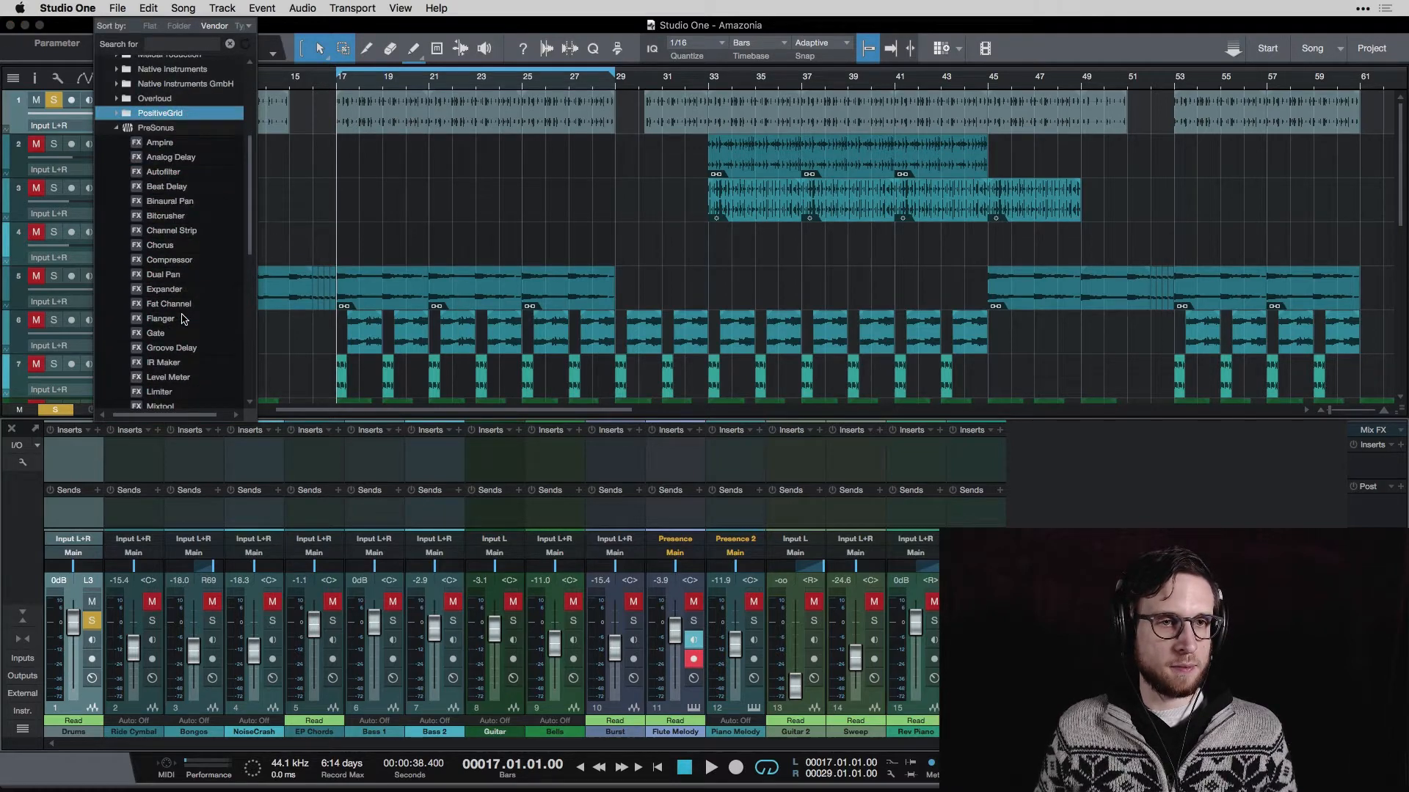
click(193, 263)
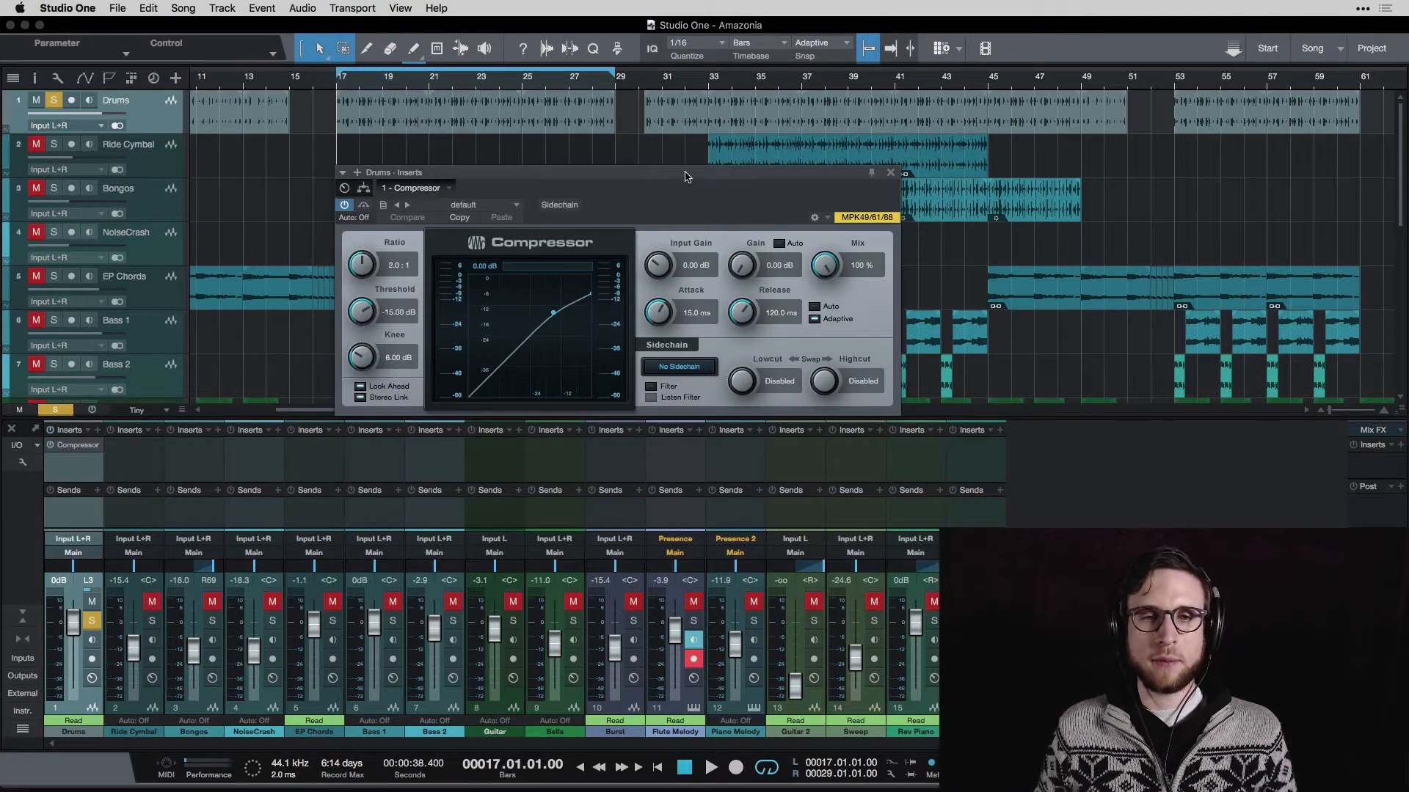
Step: Play the soloed drums and set the compressor's attack to 0.10 ms and release to 1.00 ms
key(space)
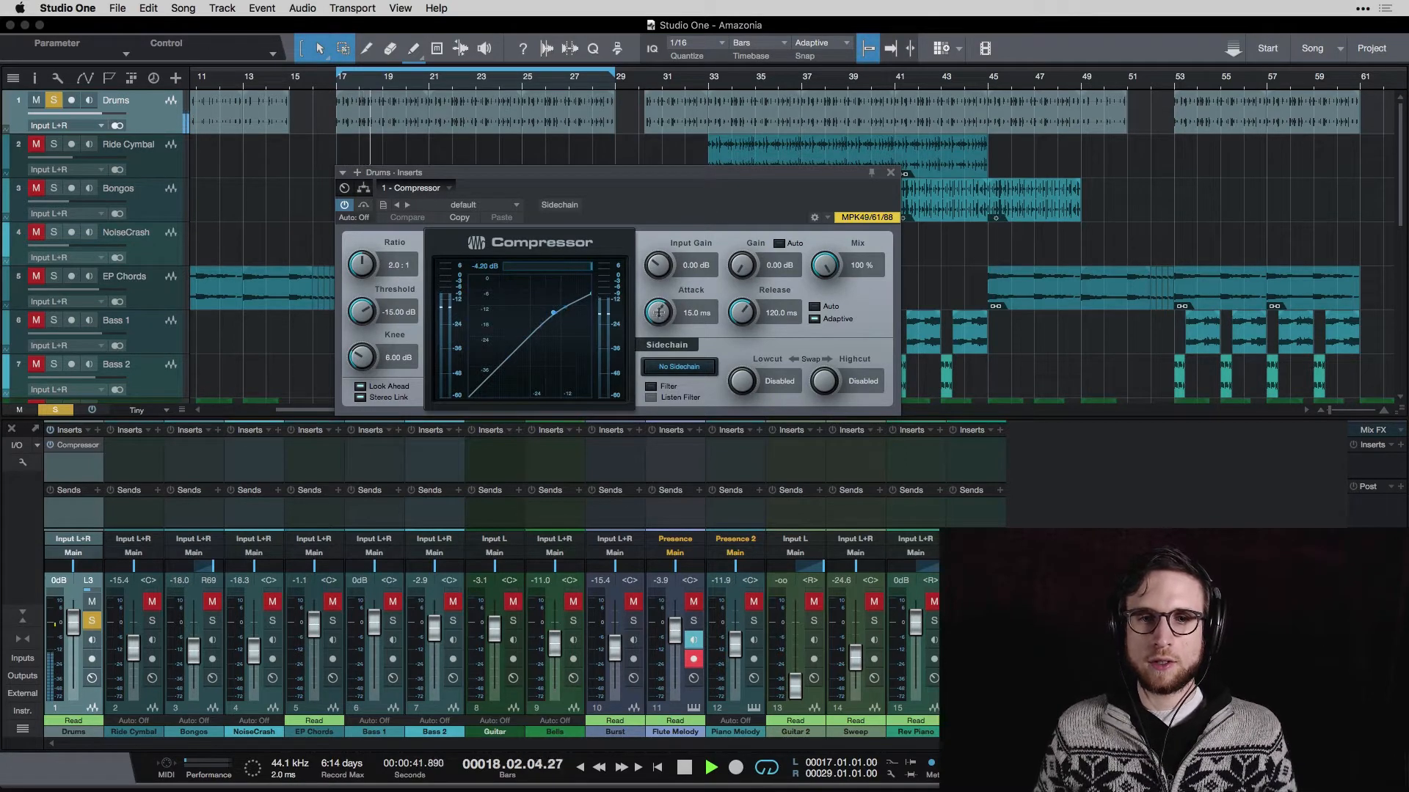
drag(658, 312, 775, 400)
drag(743, 312, 743, 382)
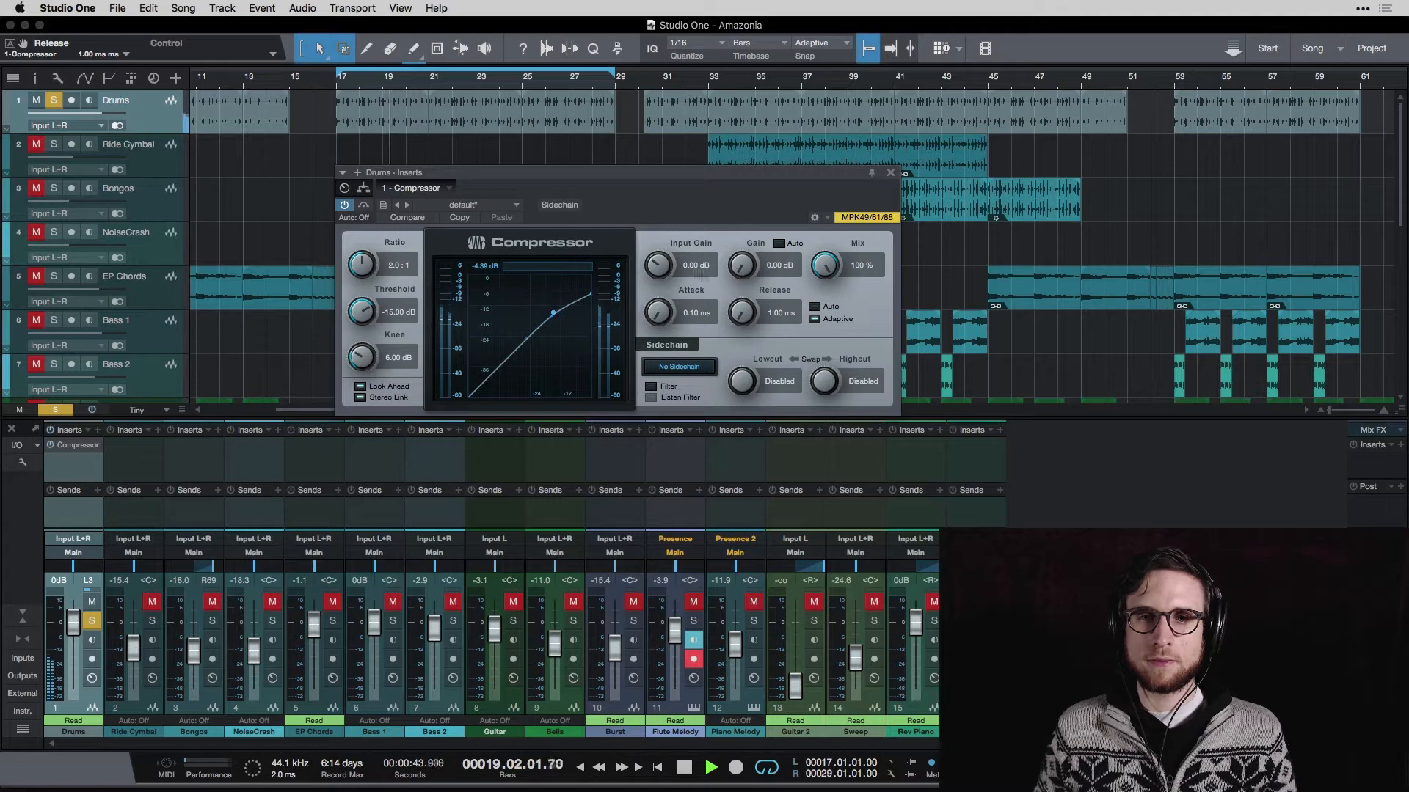
Step: Set the drum compressor's ratio to 20.0:1, threshold to about -45.98 dB and output gain to about 26.64 dB
drag(356, 259, 410, 158)
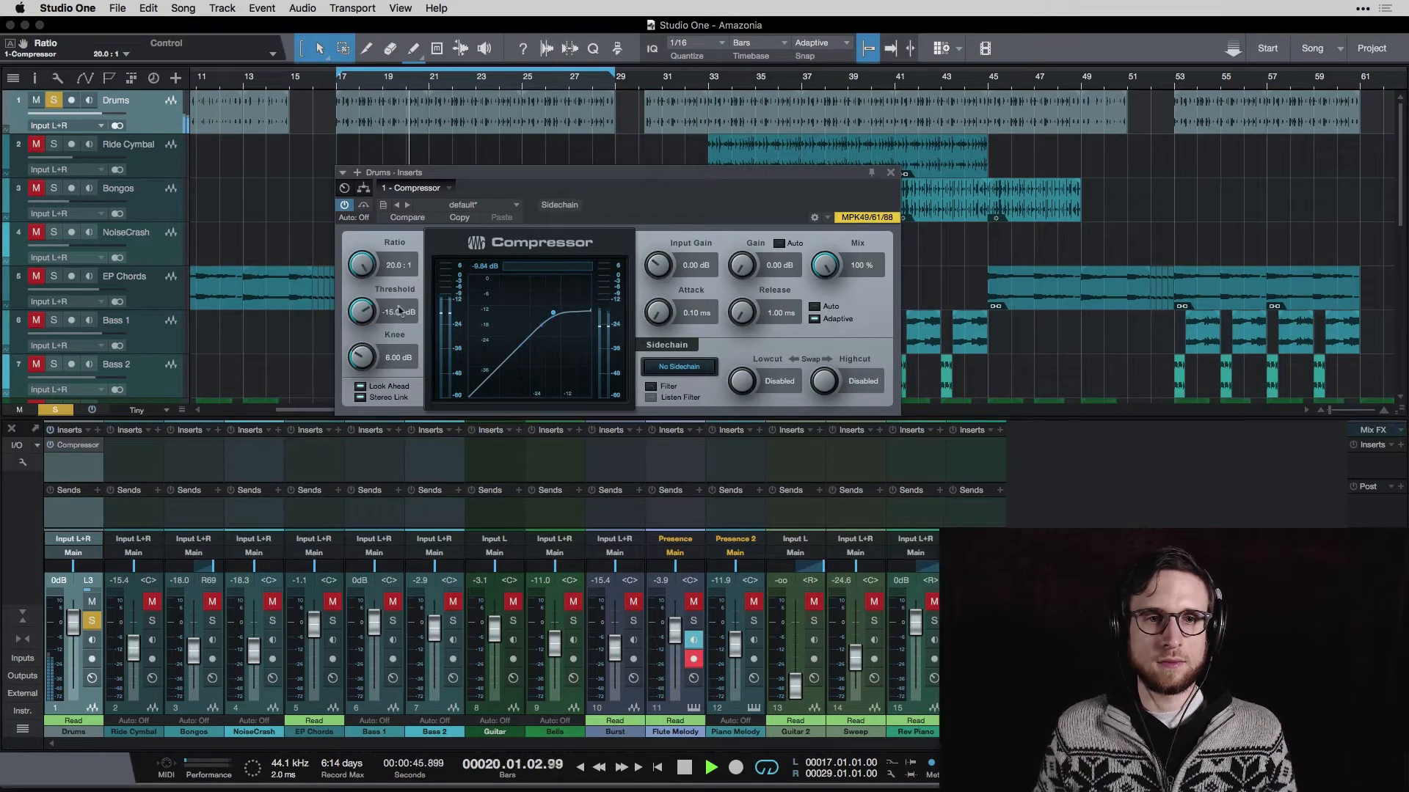
drag(370, 317, 370, 392)
drag(743, 266, 757, 201)
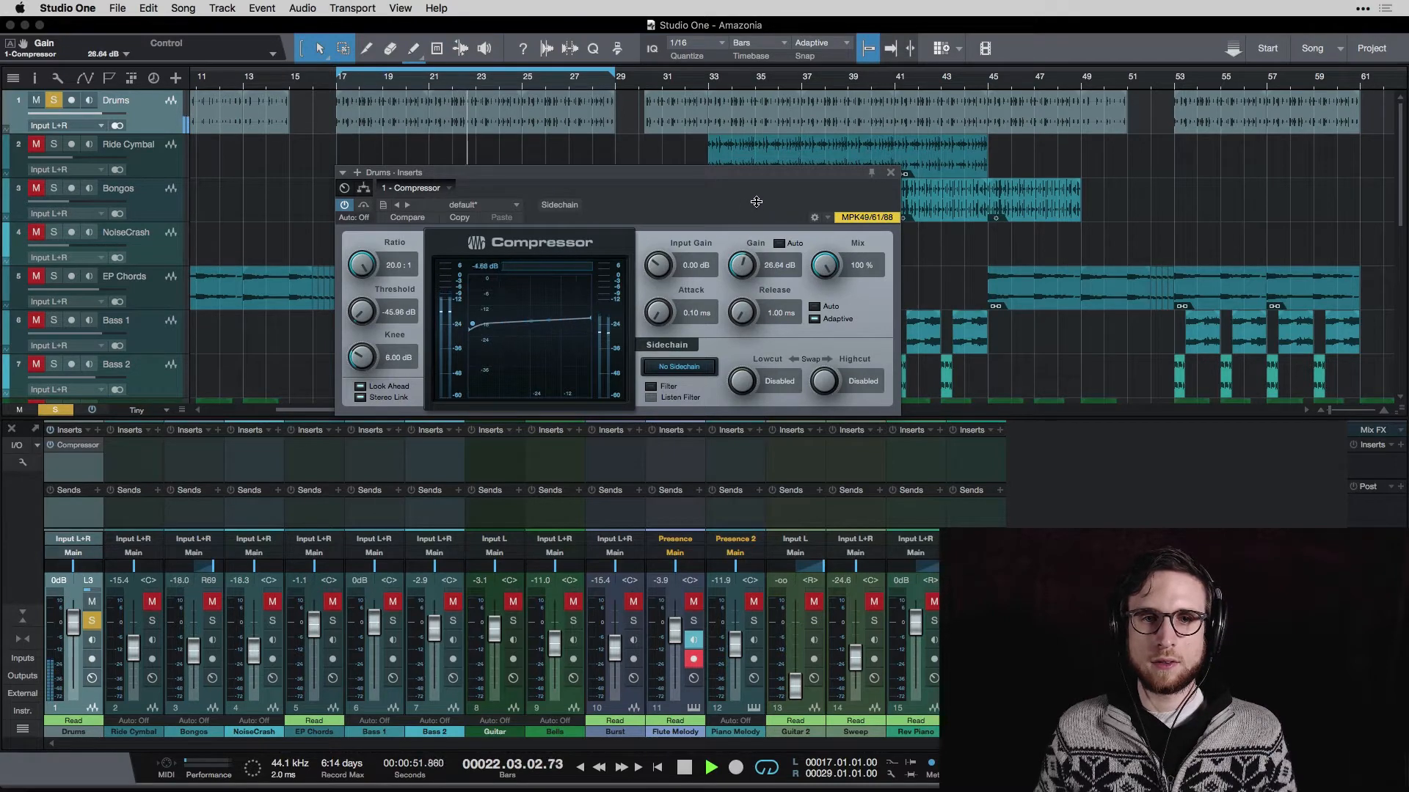
Step: Compare the drums with the compressor bypassed and active in two playback passes, leaving it enabled
click(344, 208)
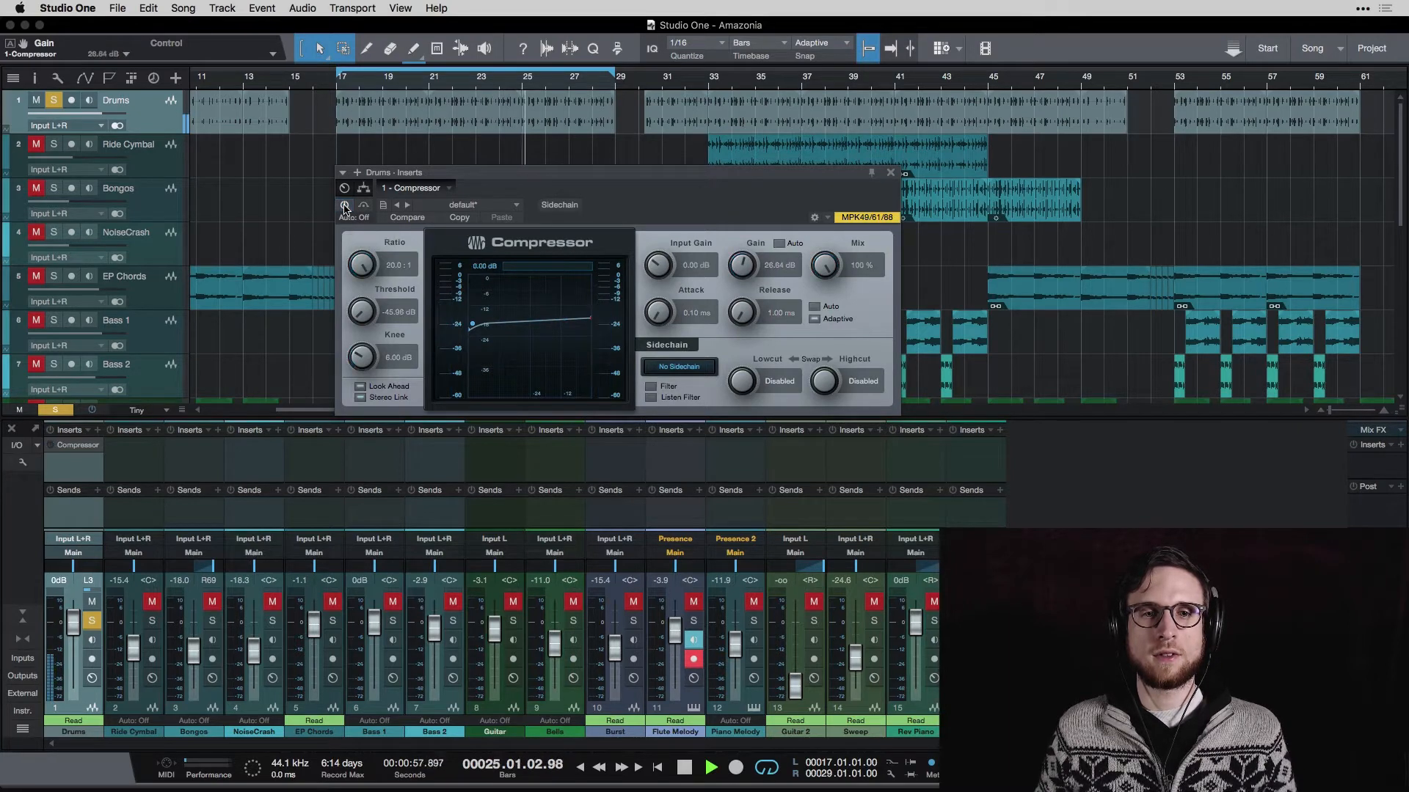
click(344, 208)
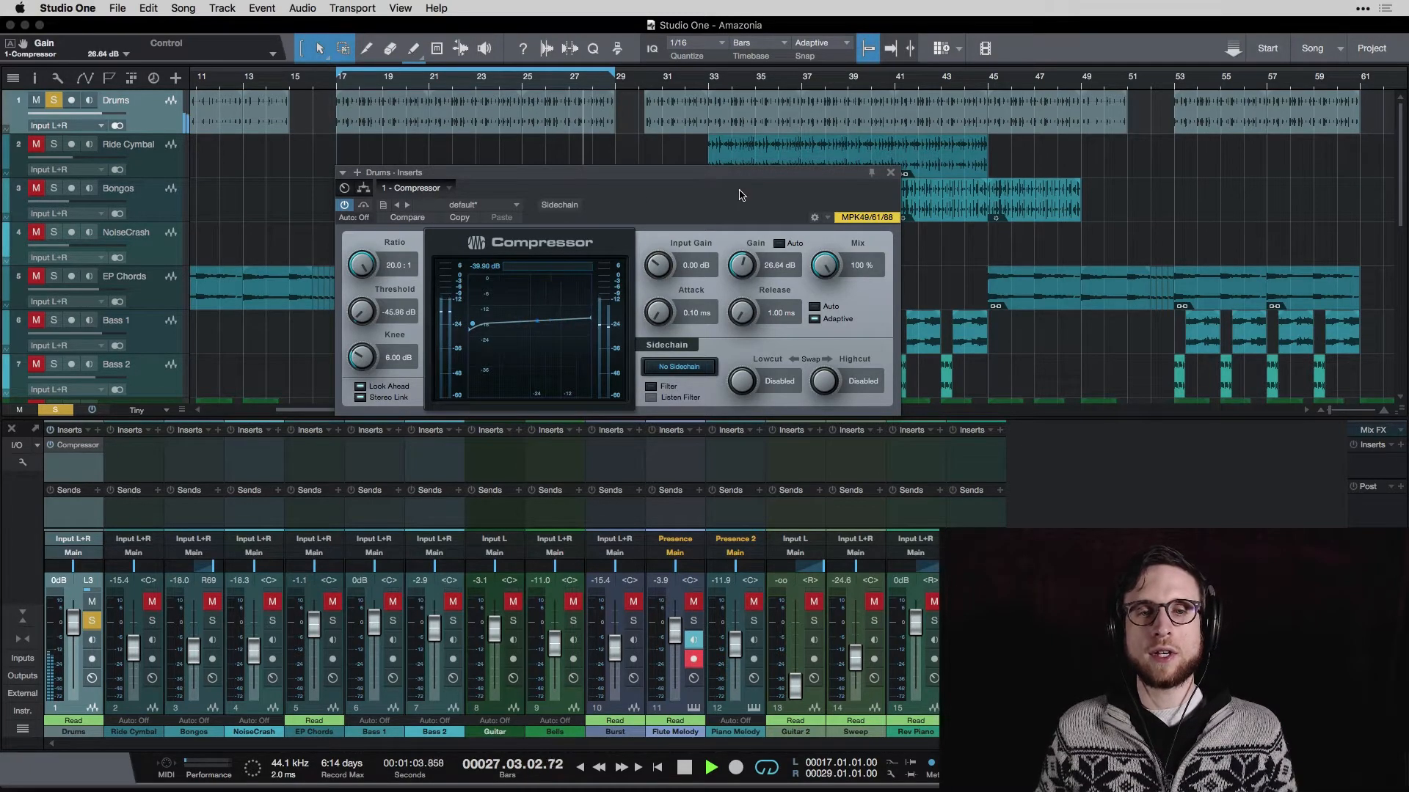
key(space)
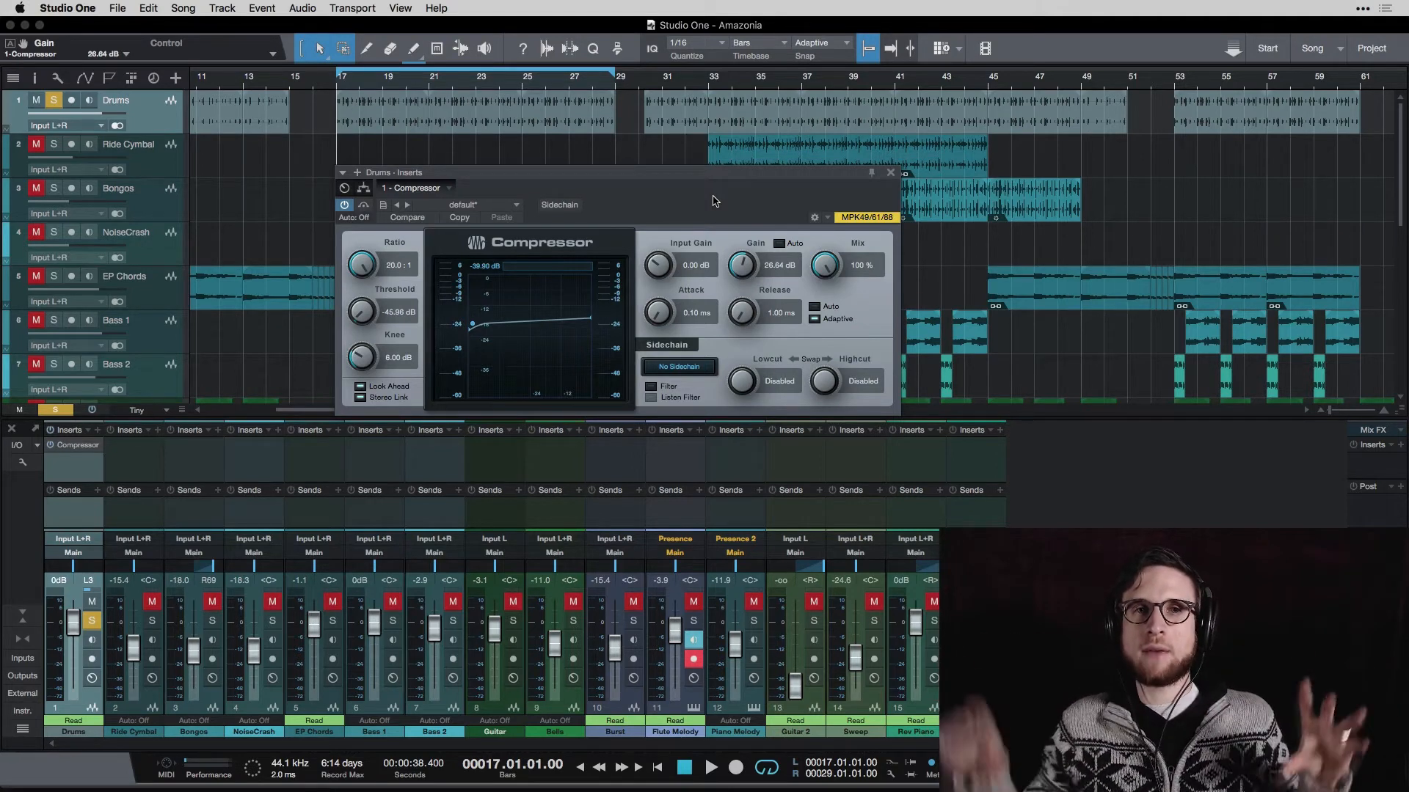
key(space)
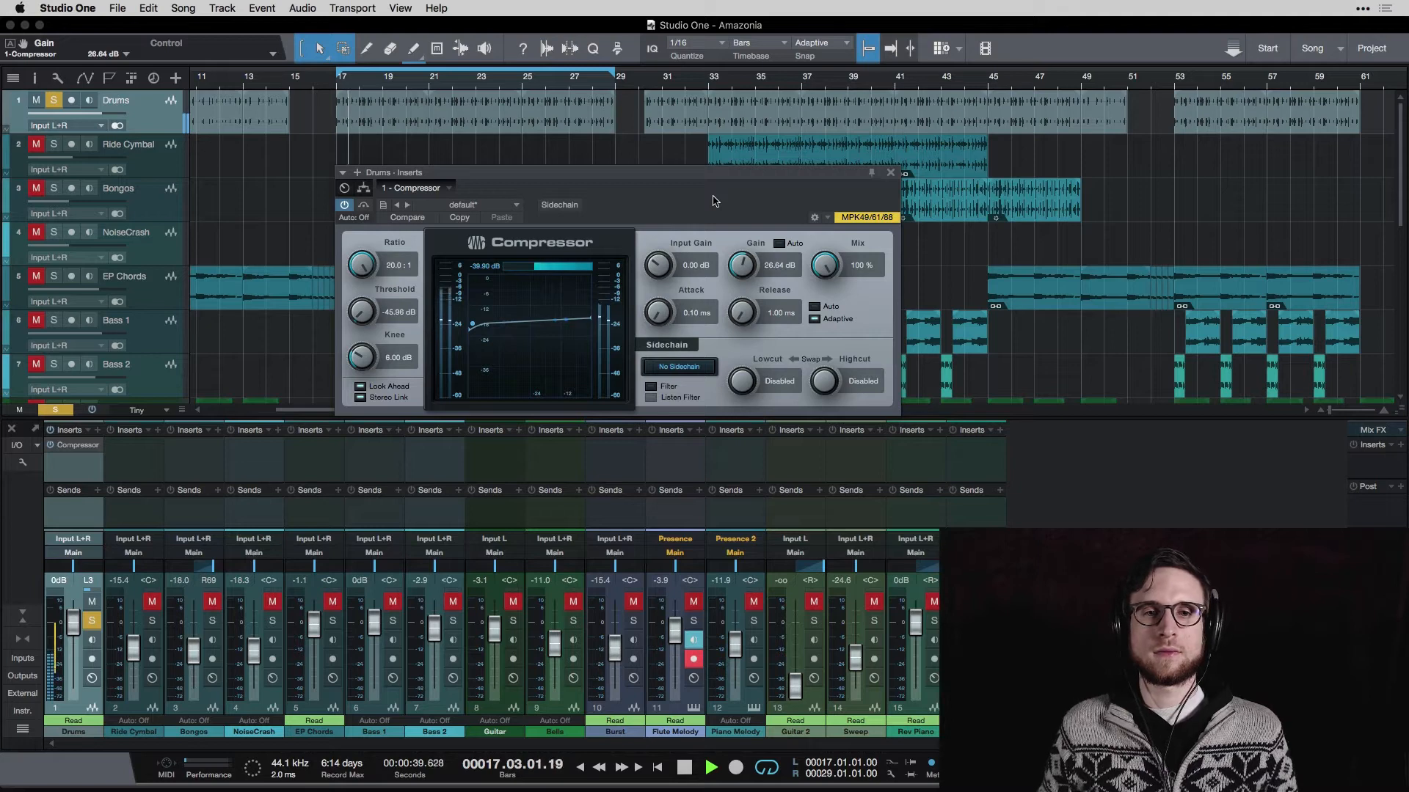
click(345, 208)
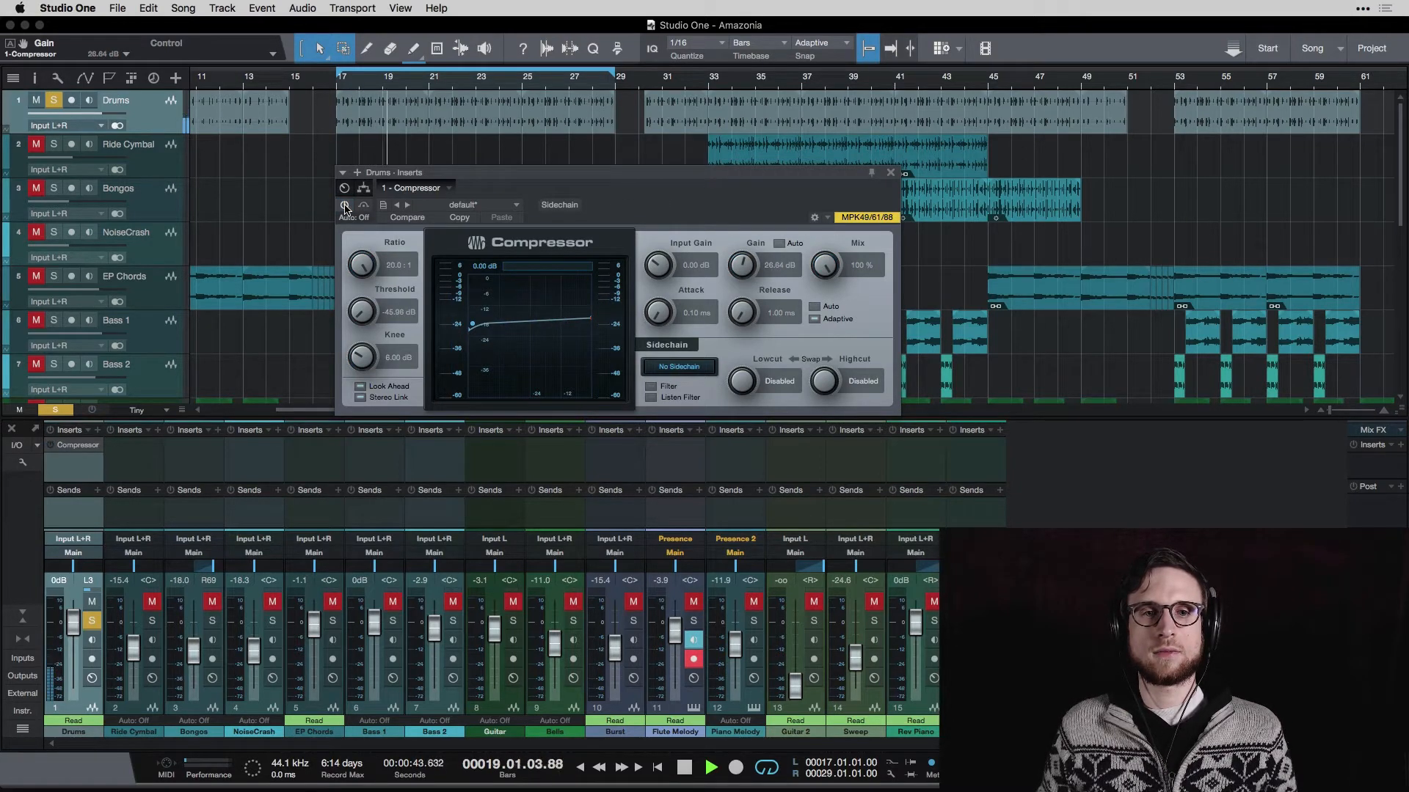
click(345, 208)
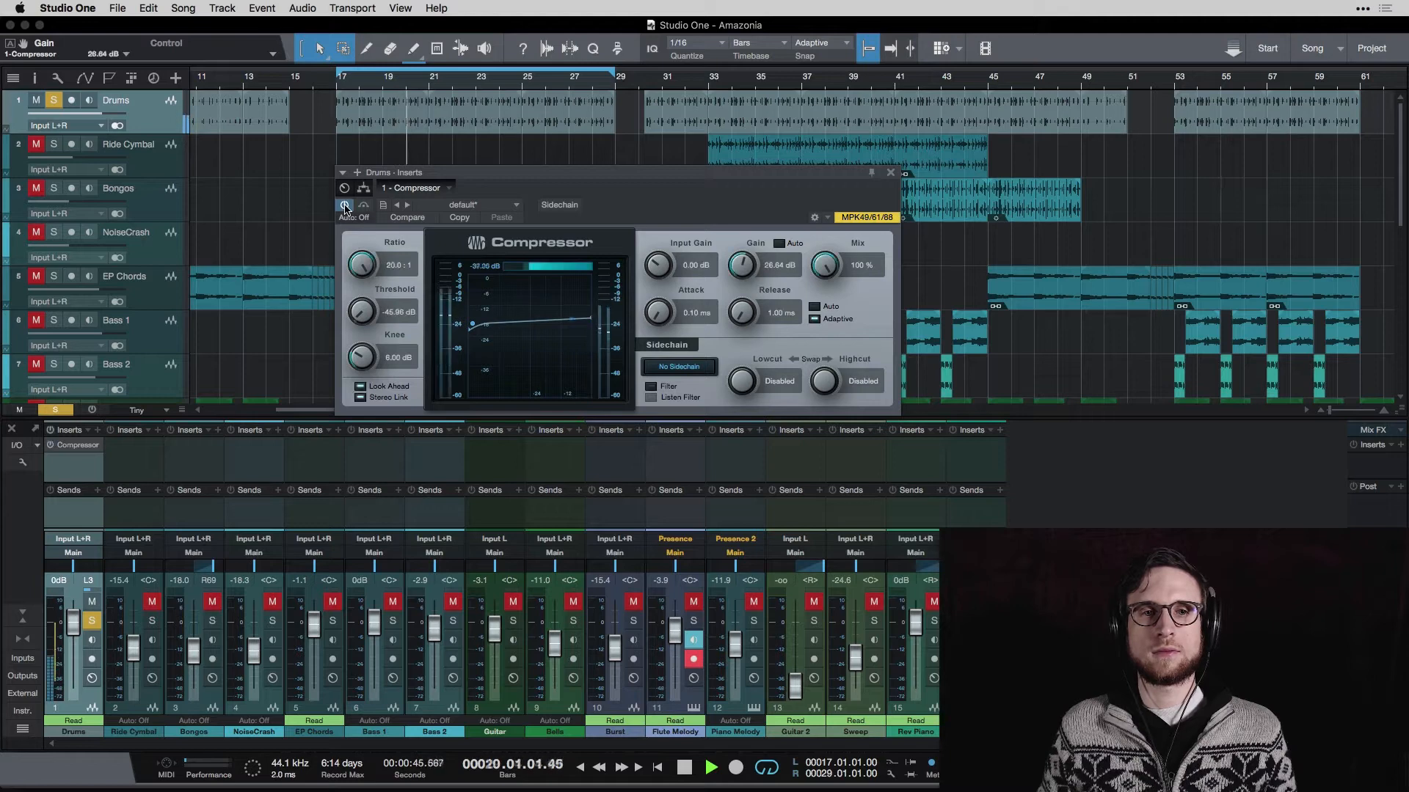
key(space)
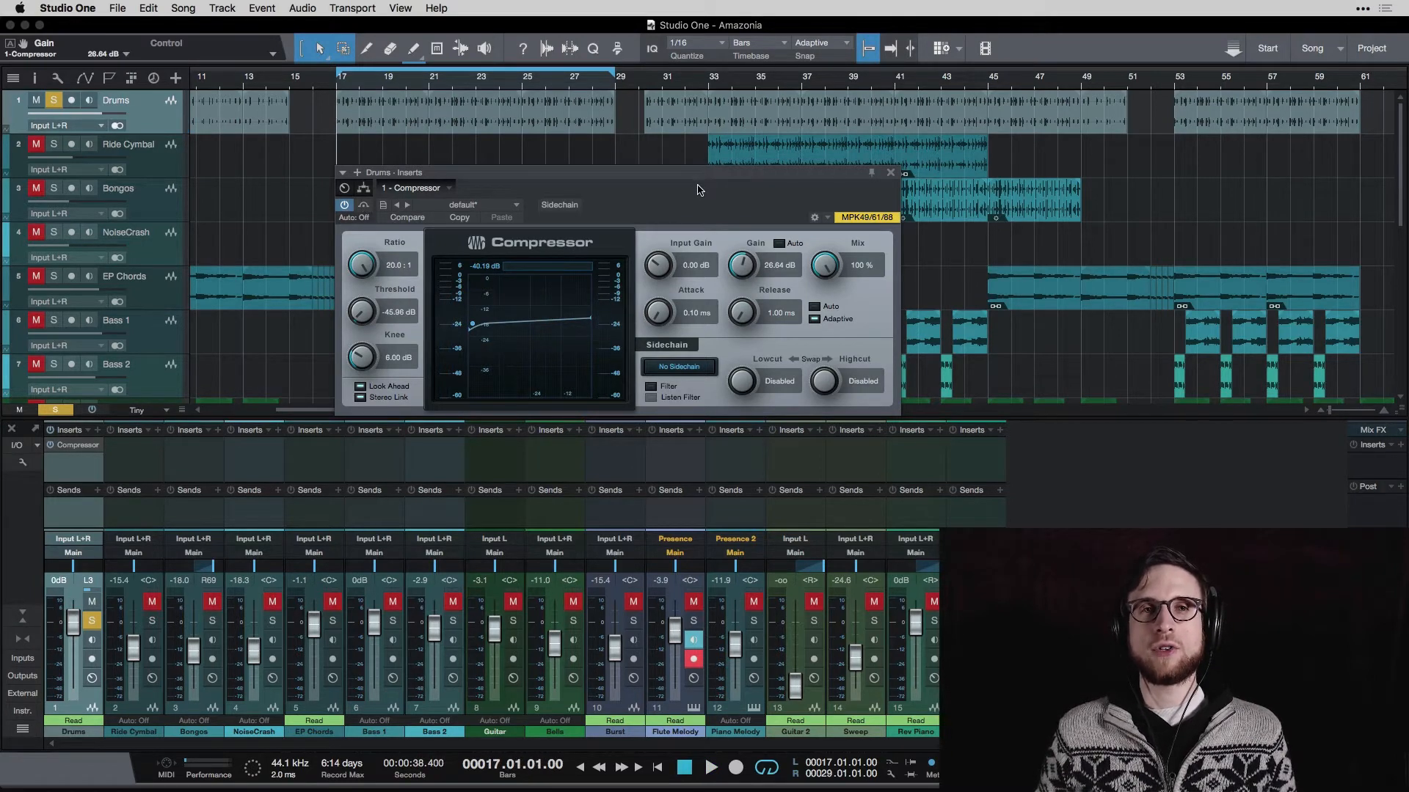
Step: Solo the Bells track, audition it and raise its volume fader to +1.2 dB
click(576, 507)
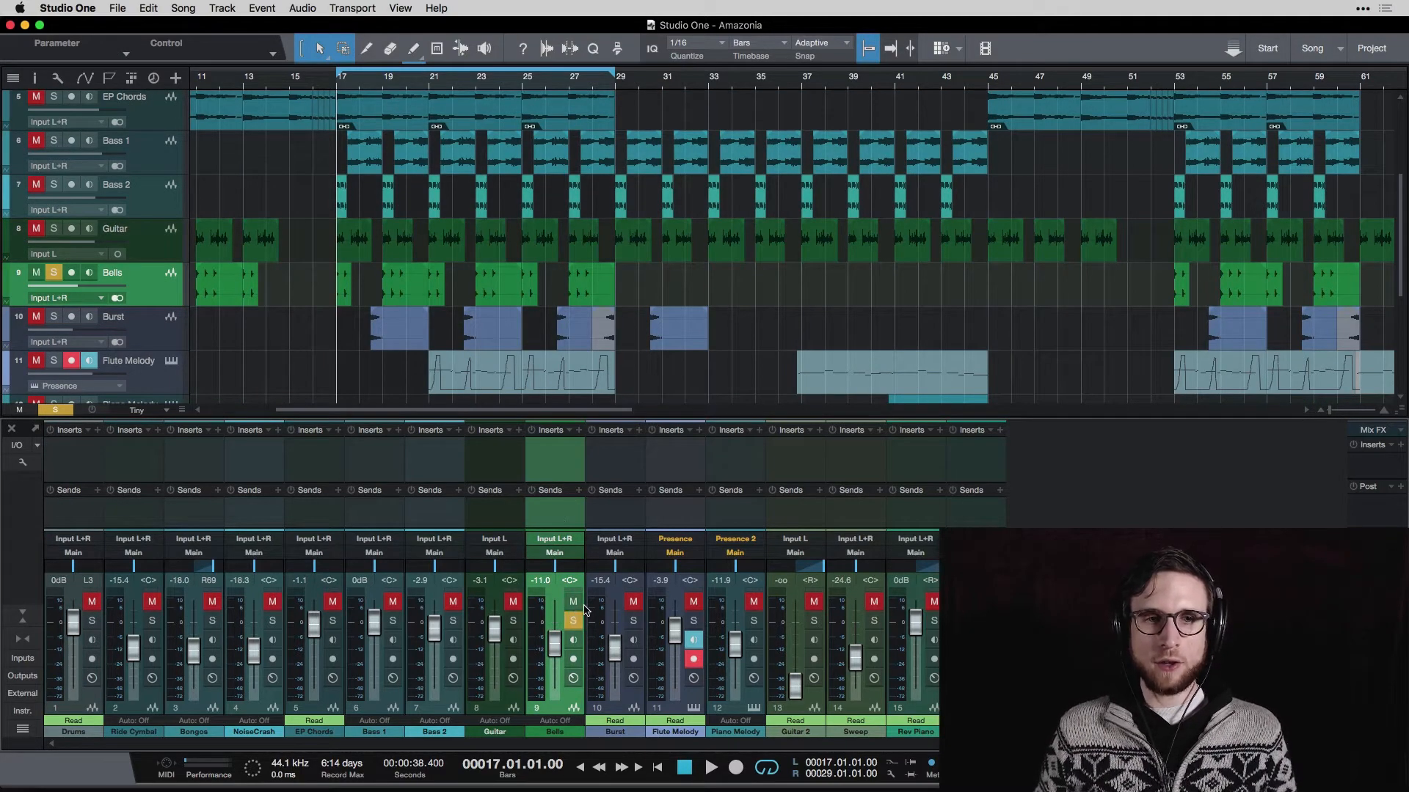
key(space)
key(space)
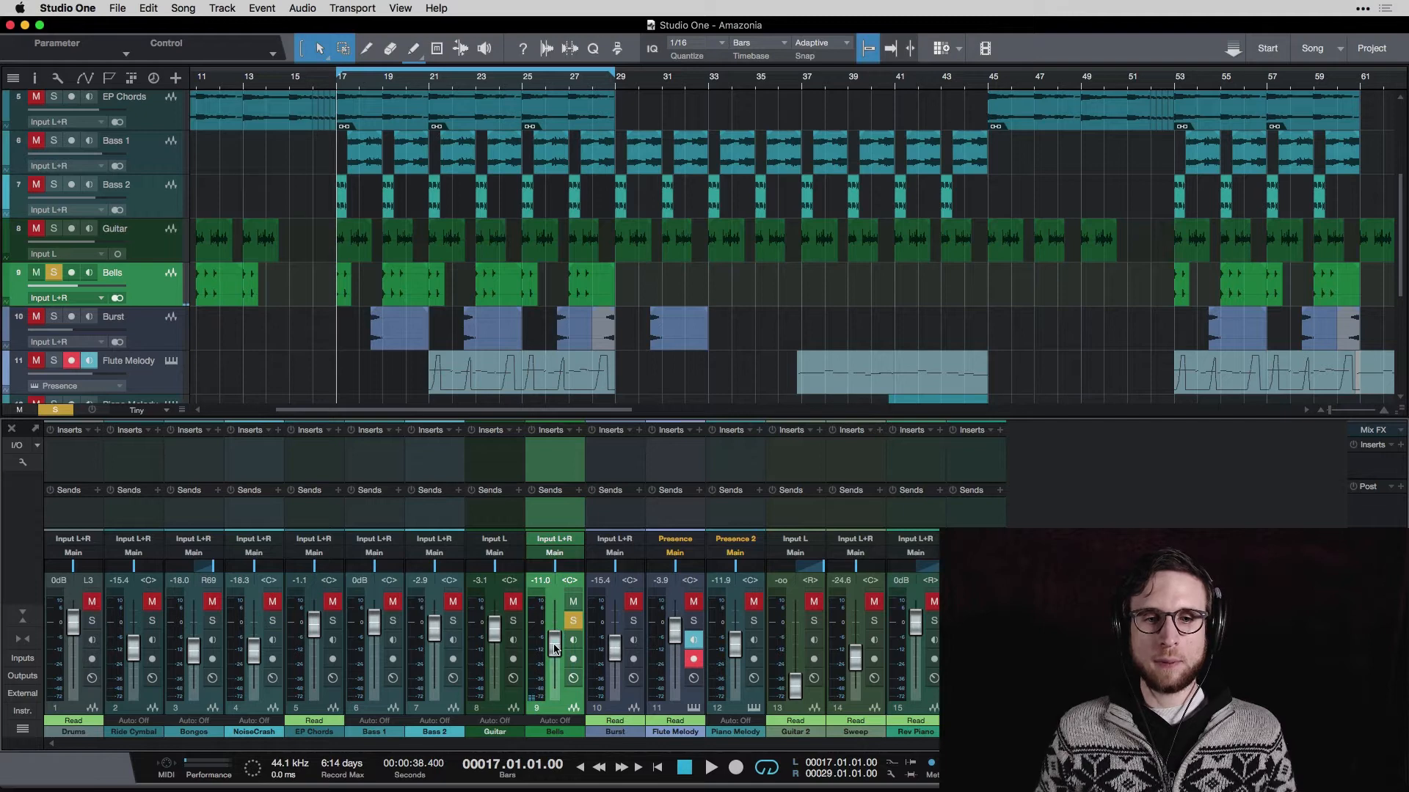
drag(555, 649, 556, 625)
key(space)
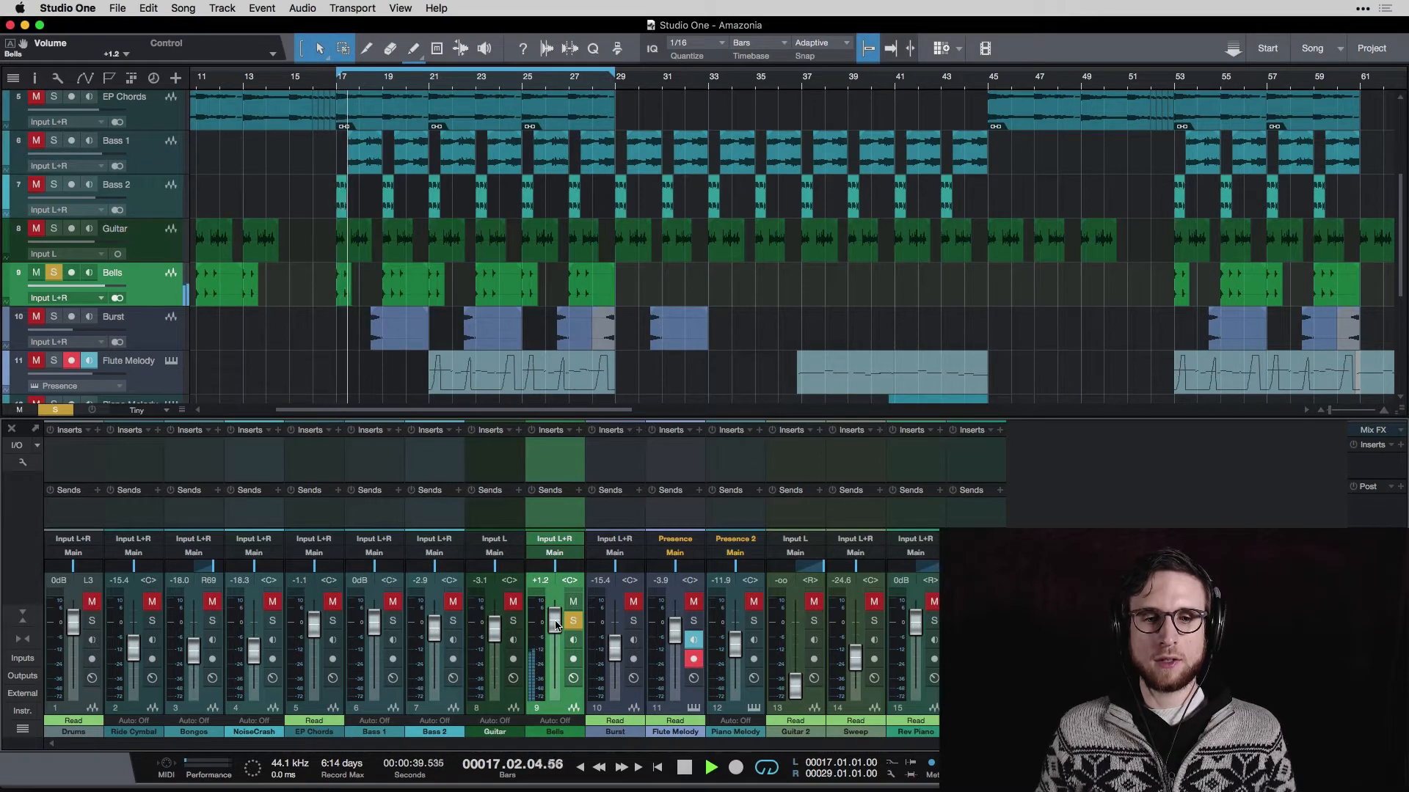
key(space)
Step: Insert the PreSonus Room Reverb effect on the Bells channel
click(578, 431)
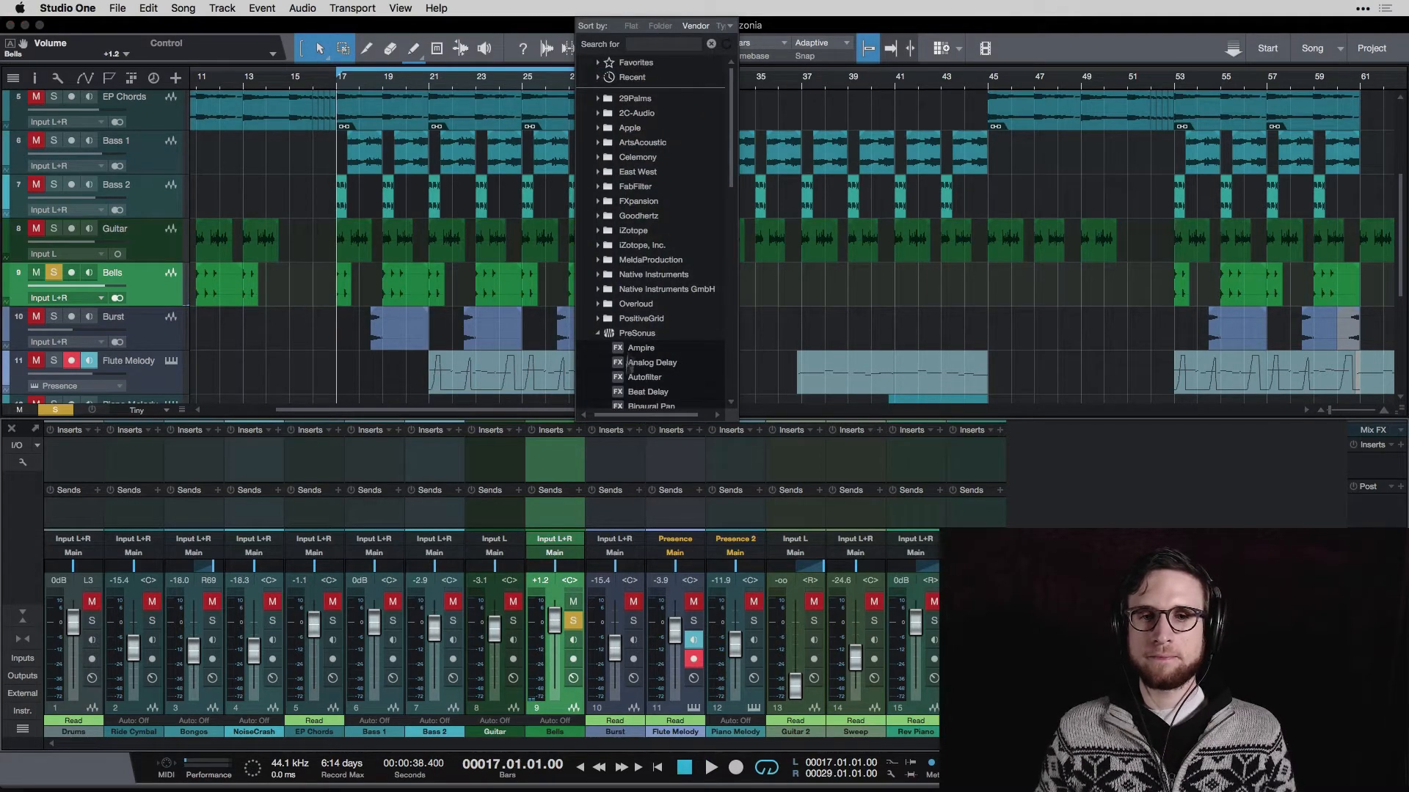
scroll(646, 363, down, 10)
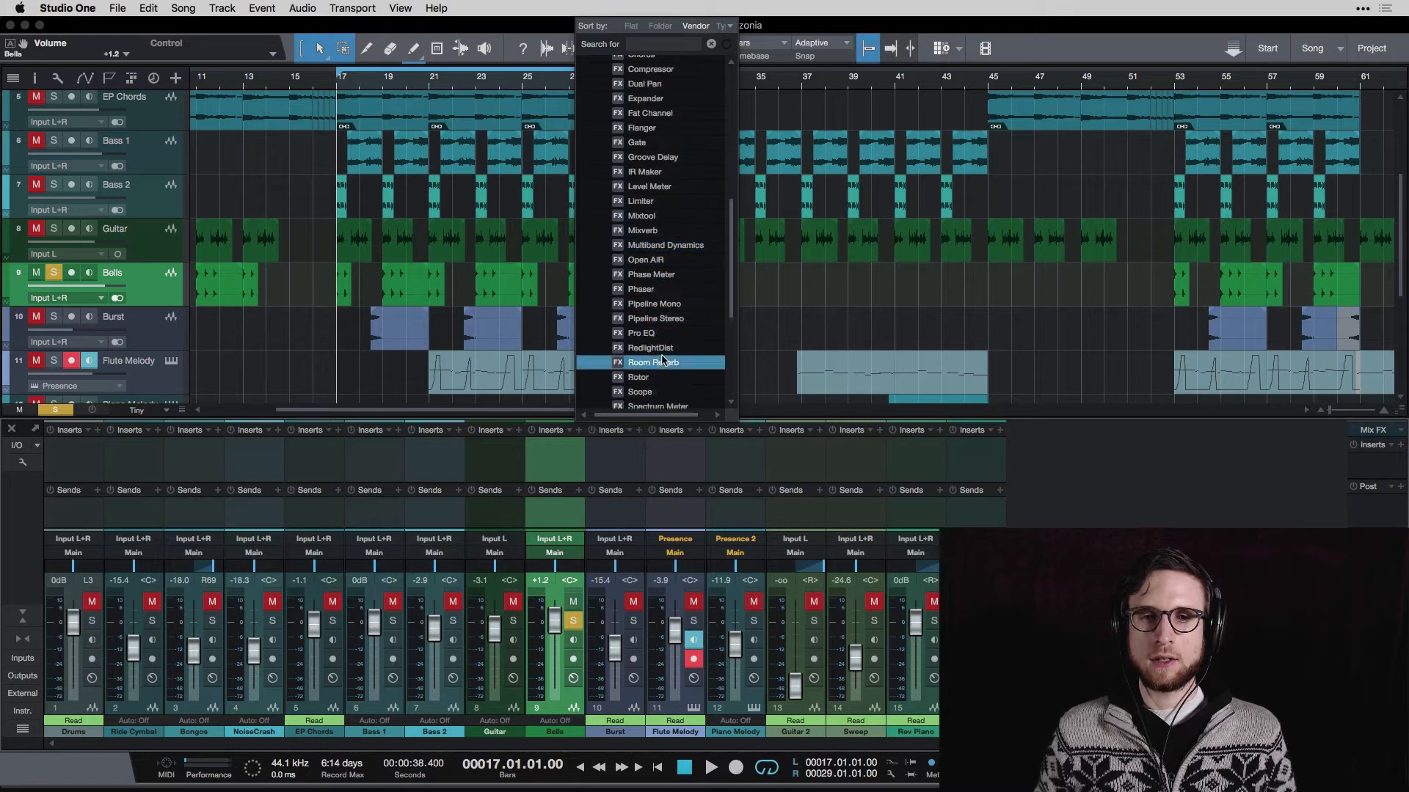
click(686, 361)
Step: Load the Parking Garage preset in Room Reverb, set the dry/wet mix to 42.5% and audition the bells
click(774, 217)
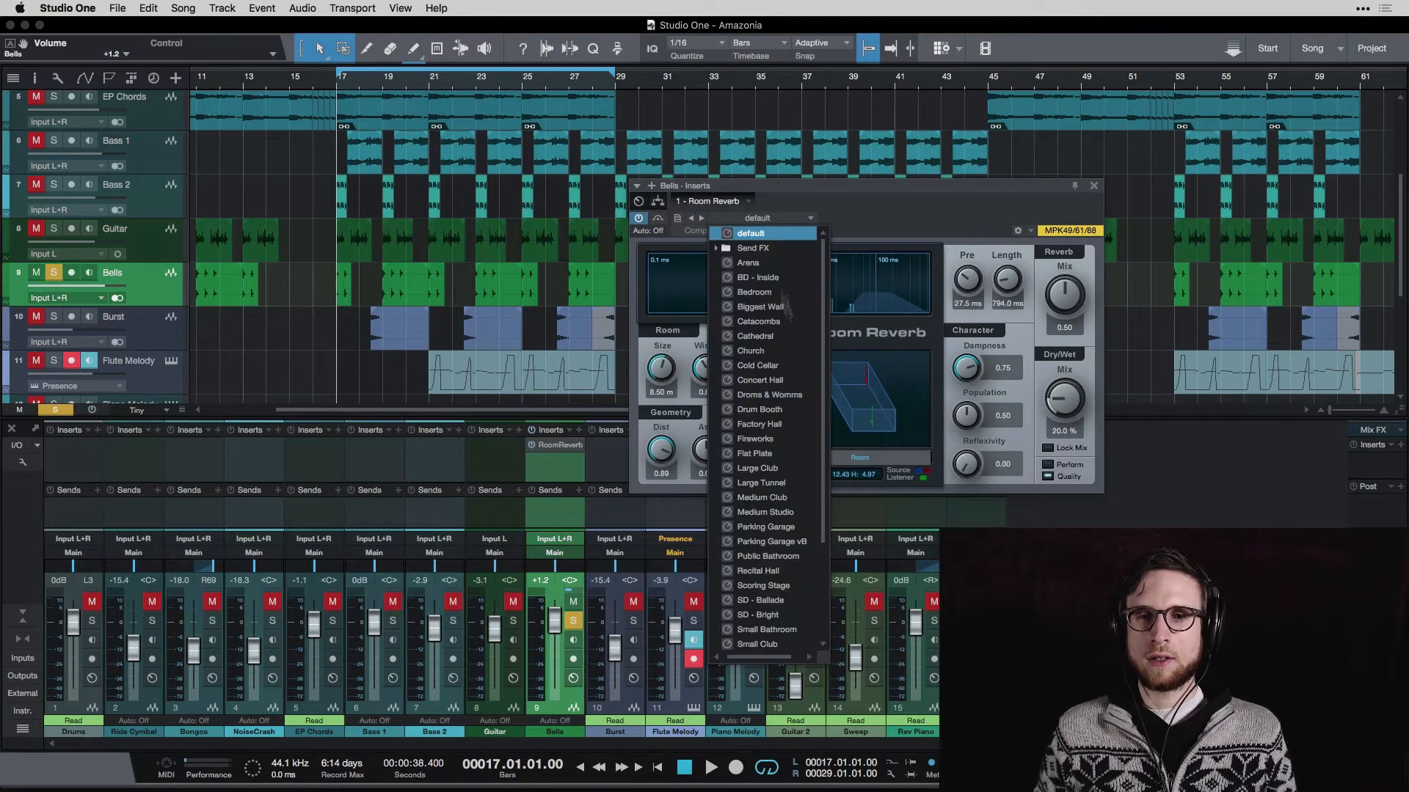
click(803, 528)
click(966, 204)
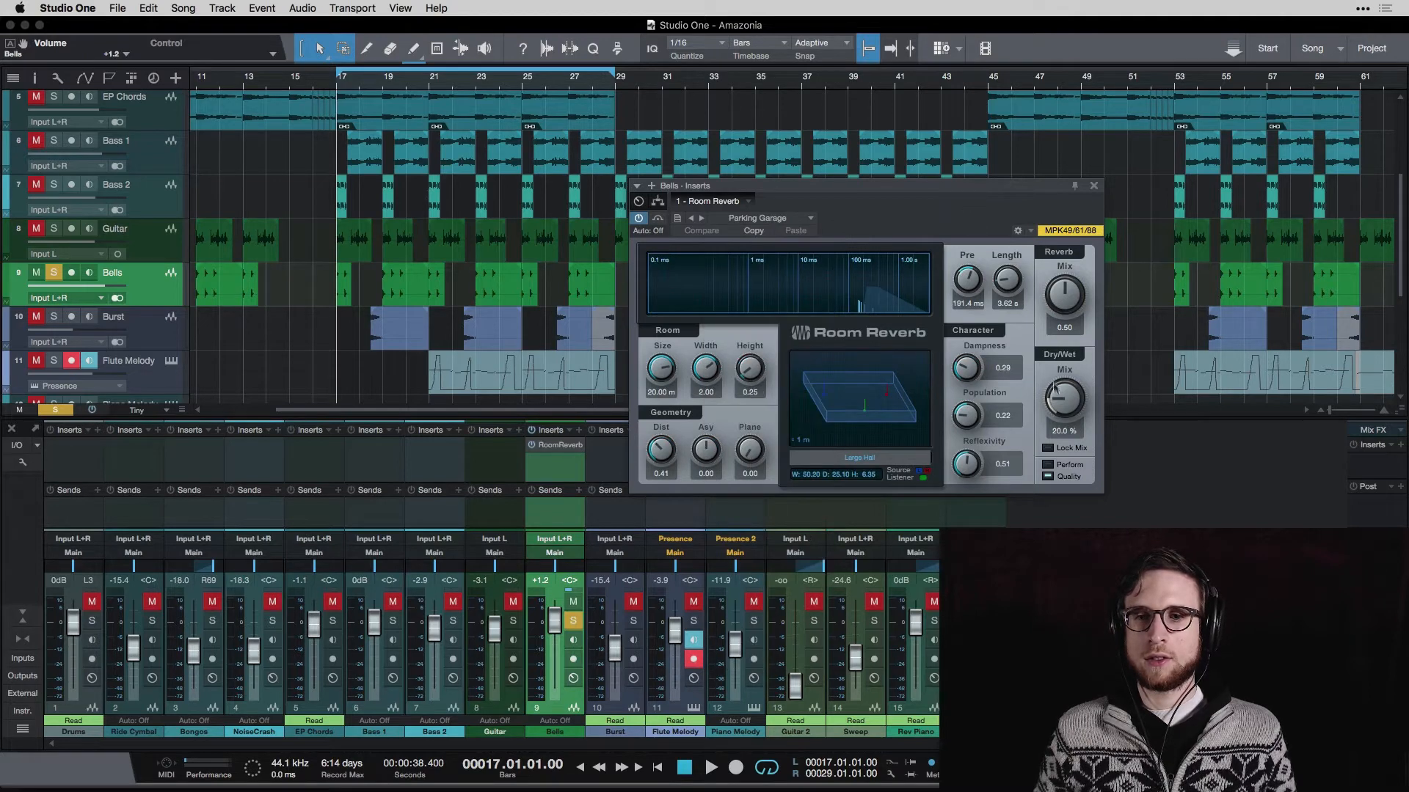
drag(1065, 393, 1077, 368)
key(space)
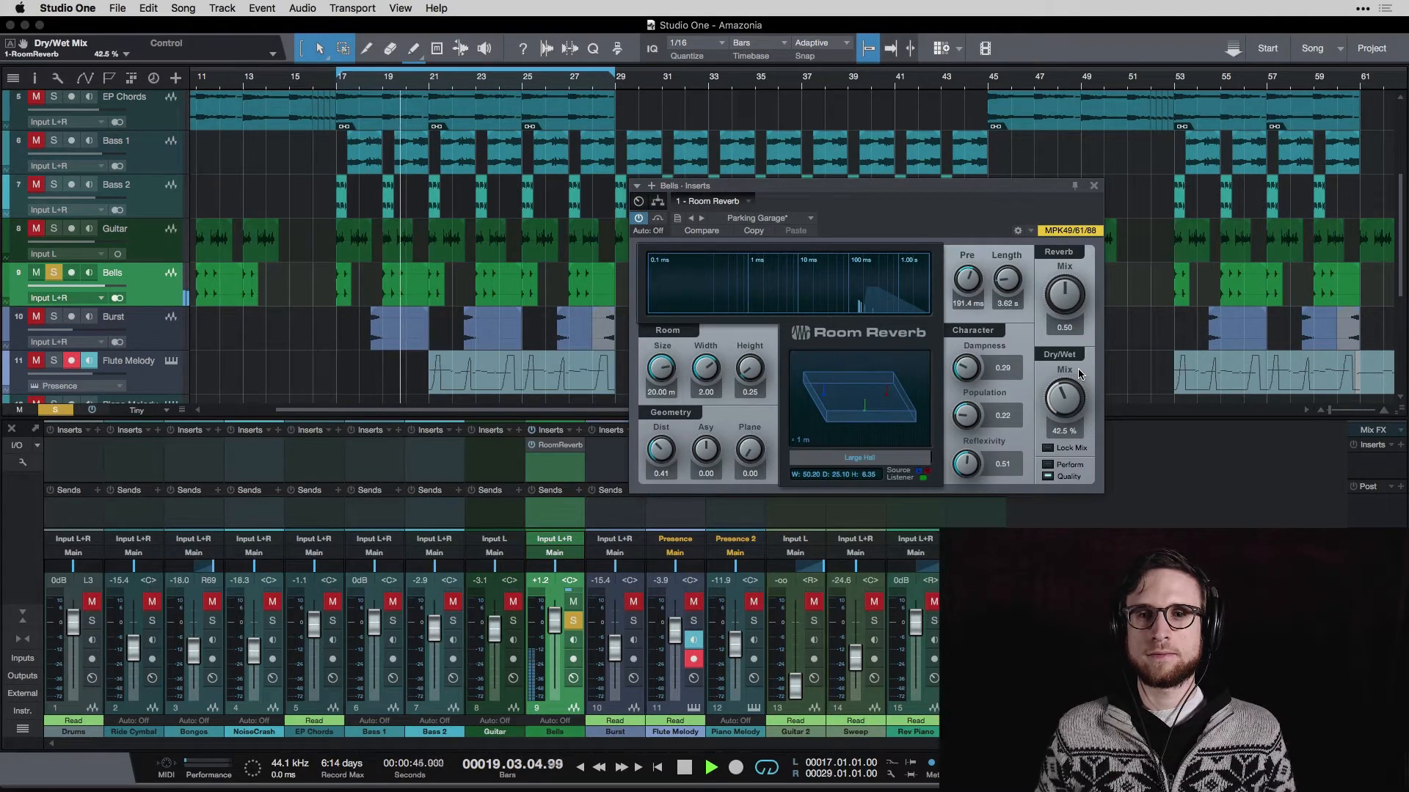
key(space)
Step: Load the Cold Cellar preset in the Bells Room Reverb and start playback to hear it
click(771, 217)
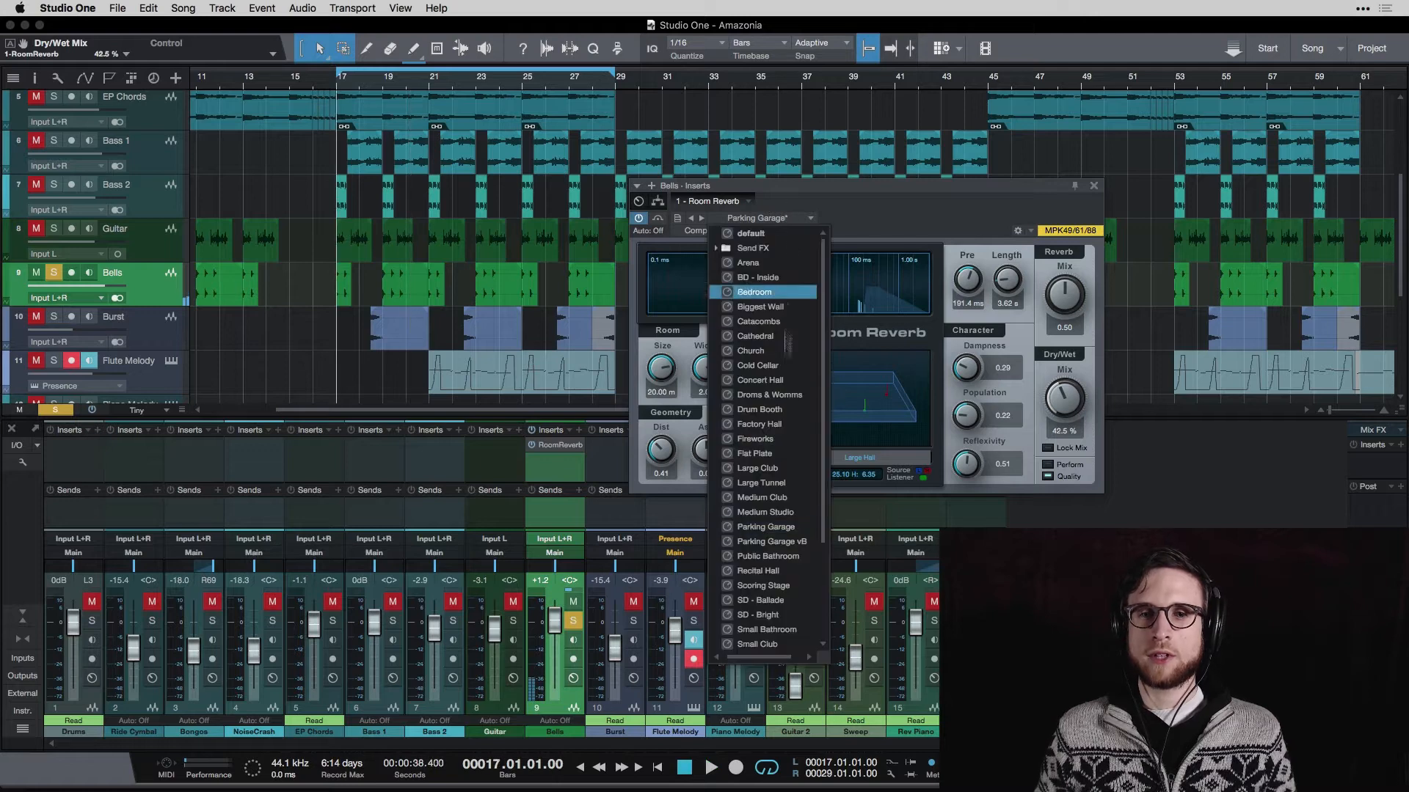
click(908, 211)
key(space)
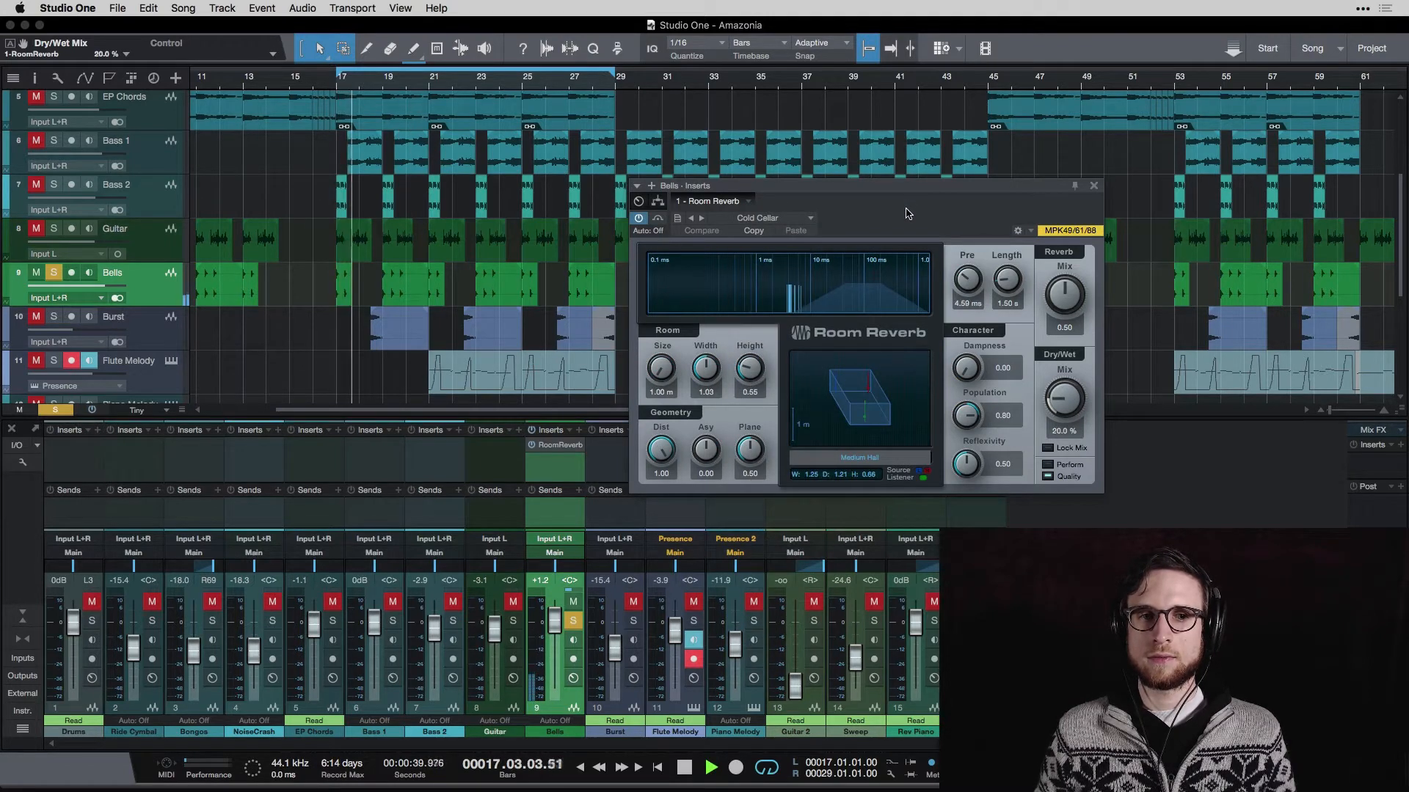
Step: Audition the bells with the Cold Cellar preset, comparing Room Reverb bypassed and reactivated from the loop start
key(space)
key(space)
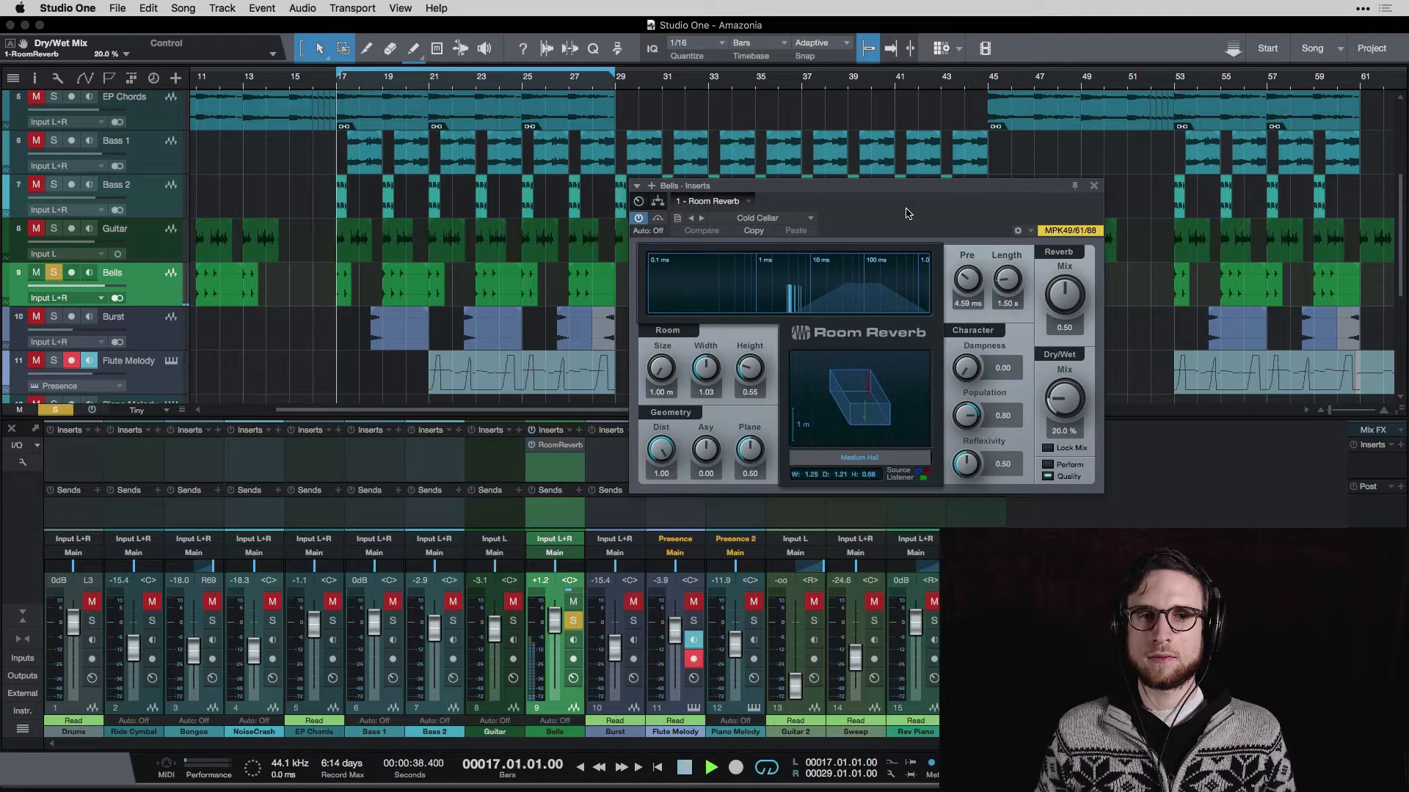
key(space)
click(638, 221)
key(space)
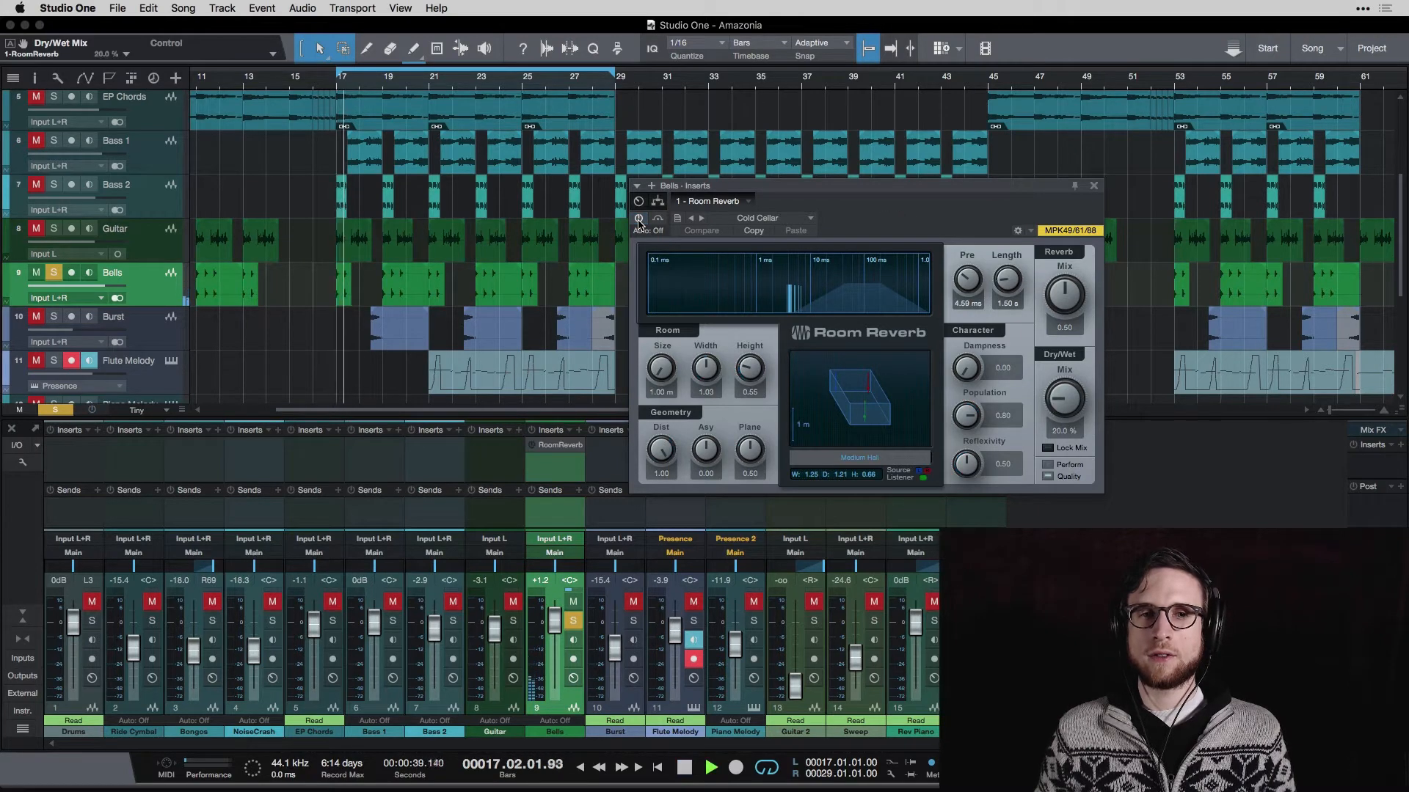
key(space)
key(space)
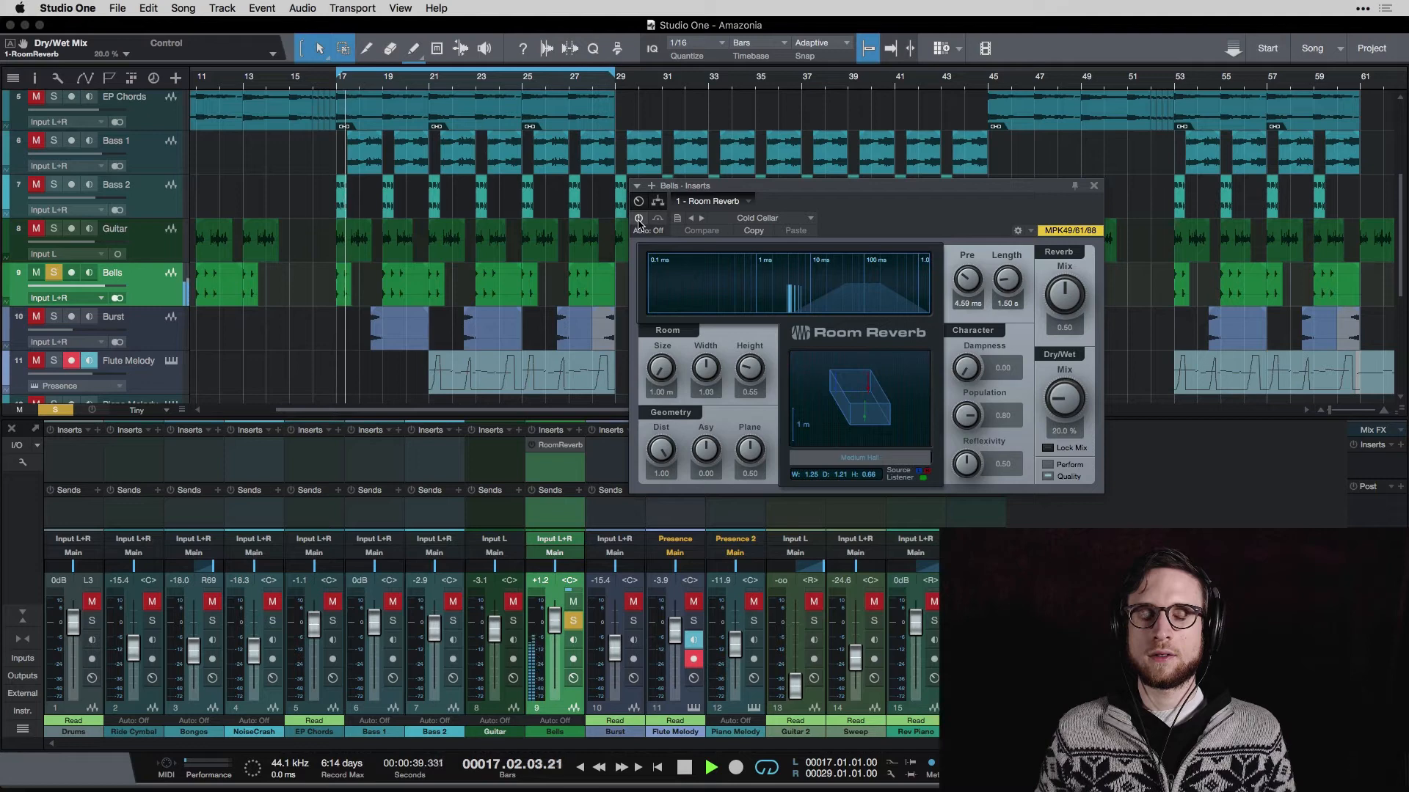
key(space)
click(638, 219)
key(space)
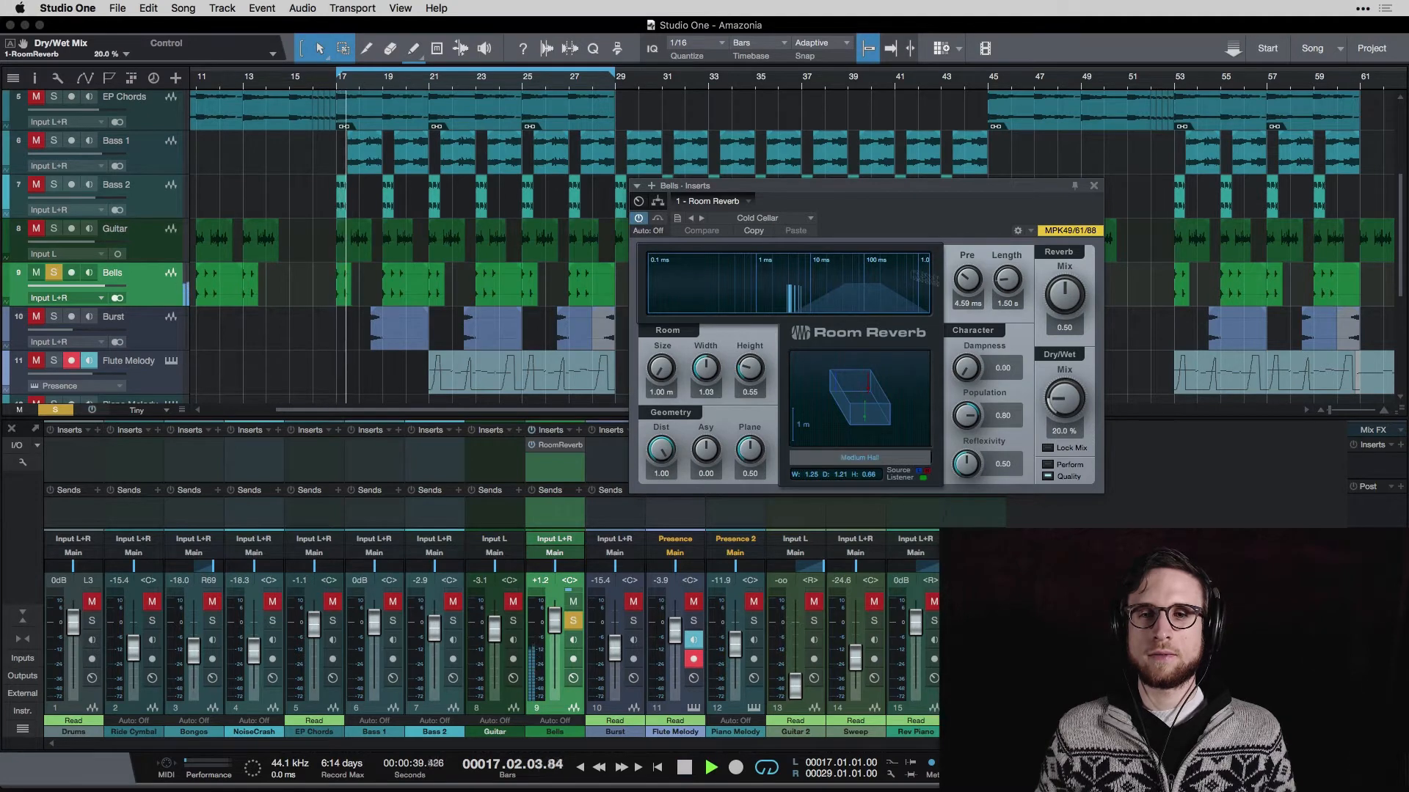
Step: Set the Bells Room Reverb dry/wet mix to 49.5% and audition the result
key(space)
drag(1047, 394, 1065, 366)
key(space)
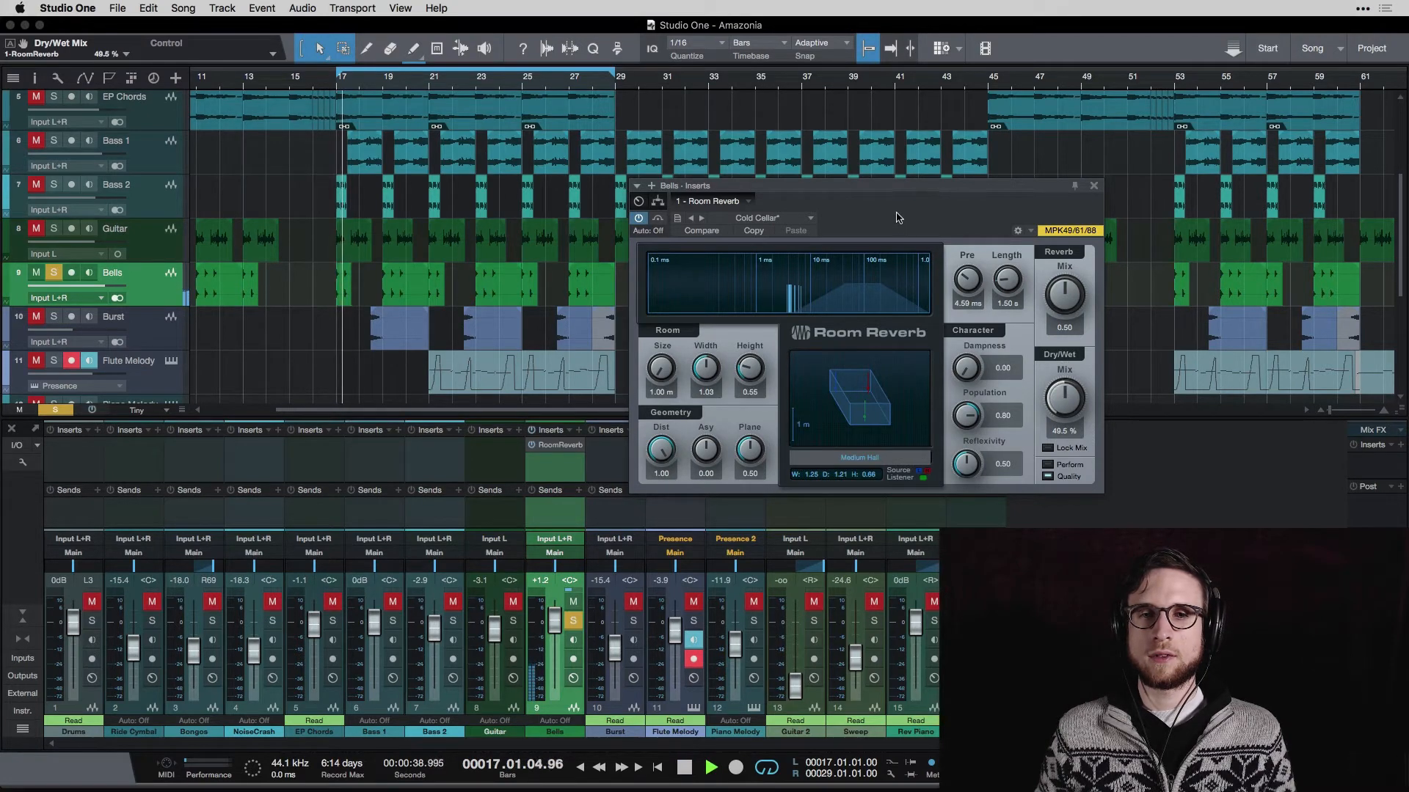
key(space)
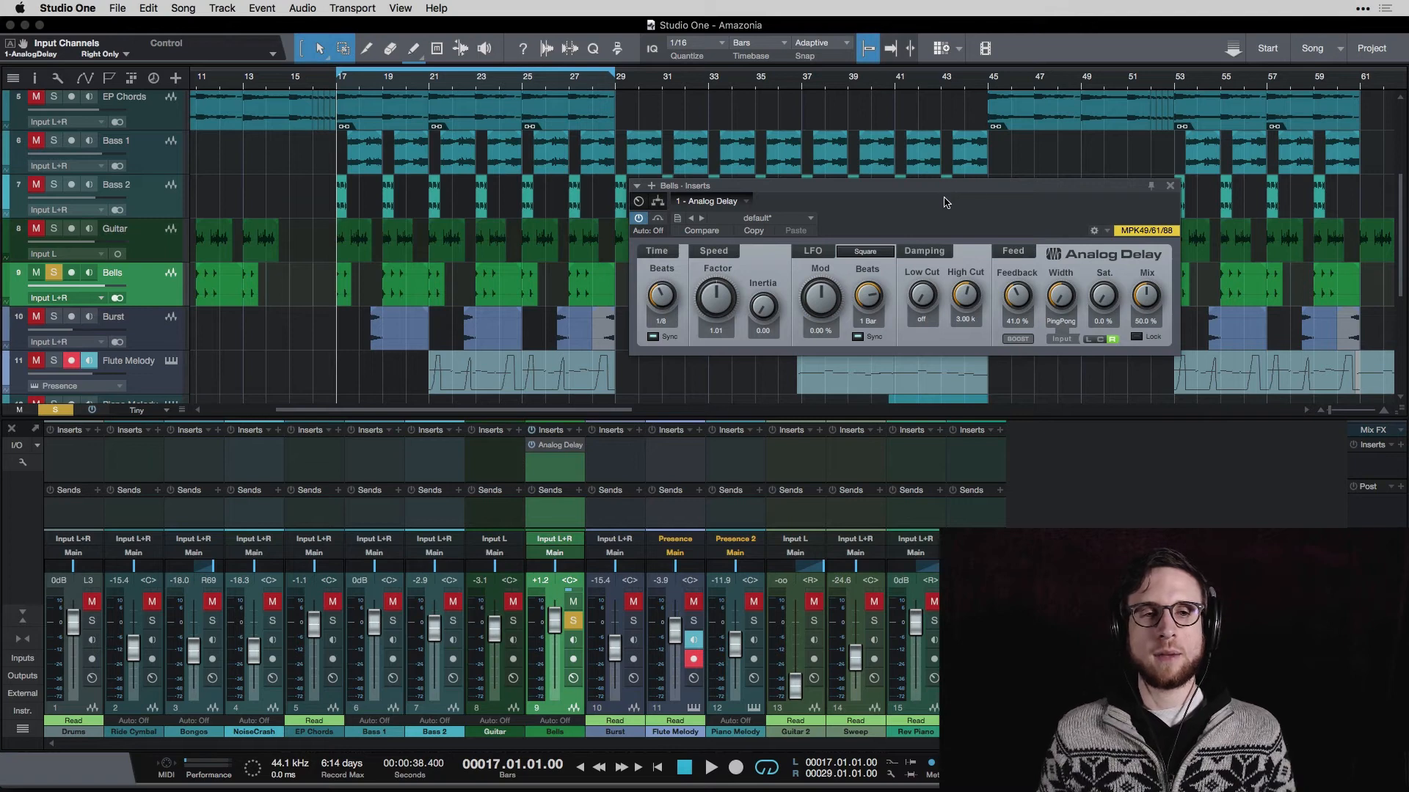
Step: Audition the Bells track twice through its Analog Delay insert
key(space)
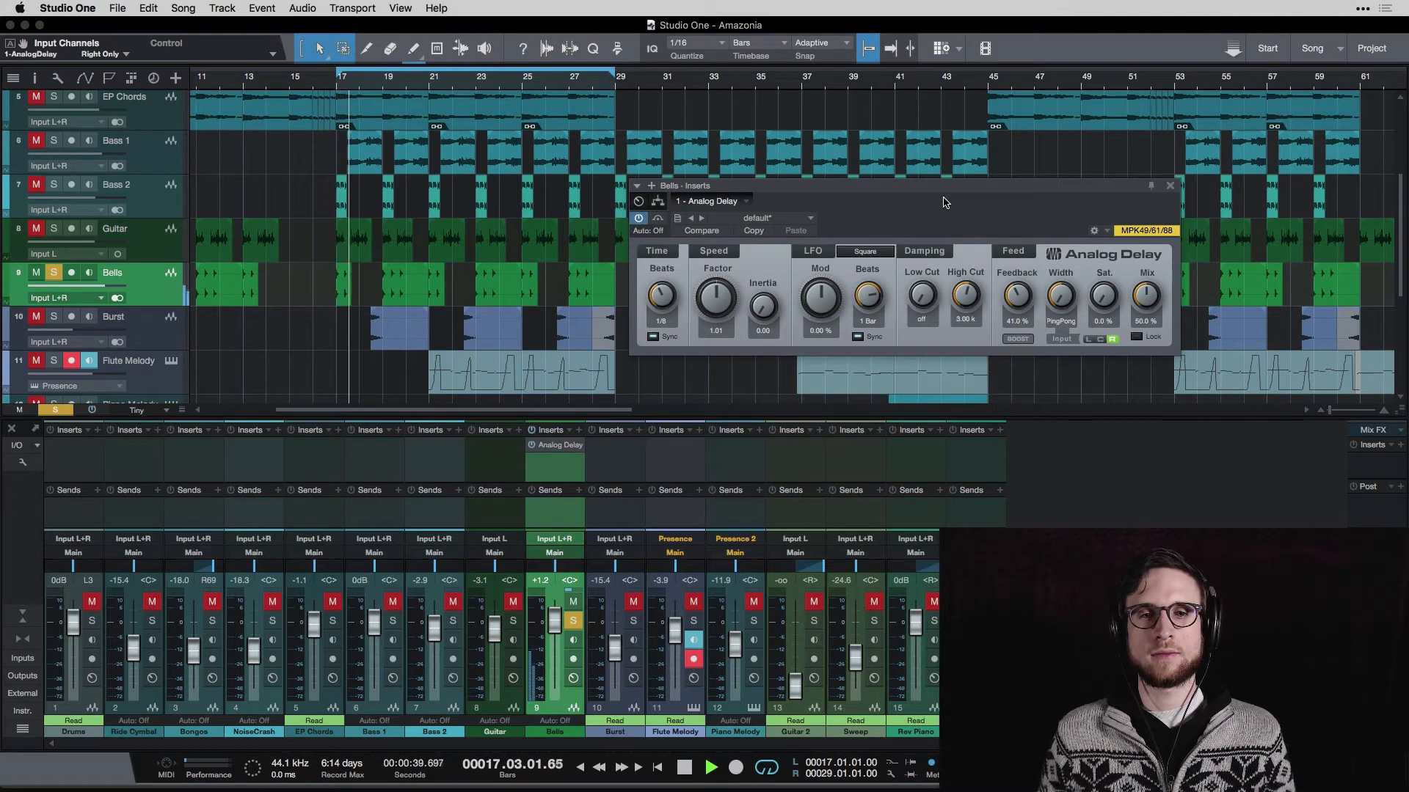
key(space)
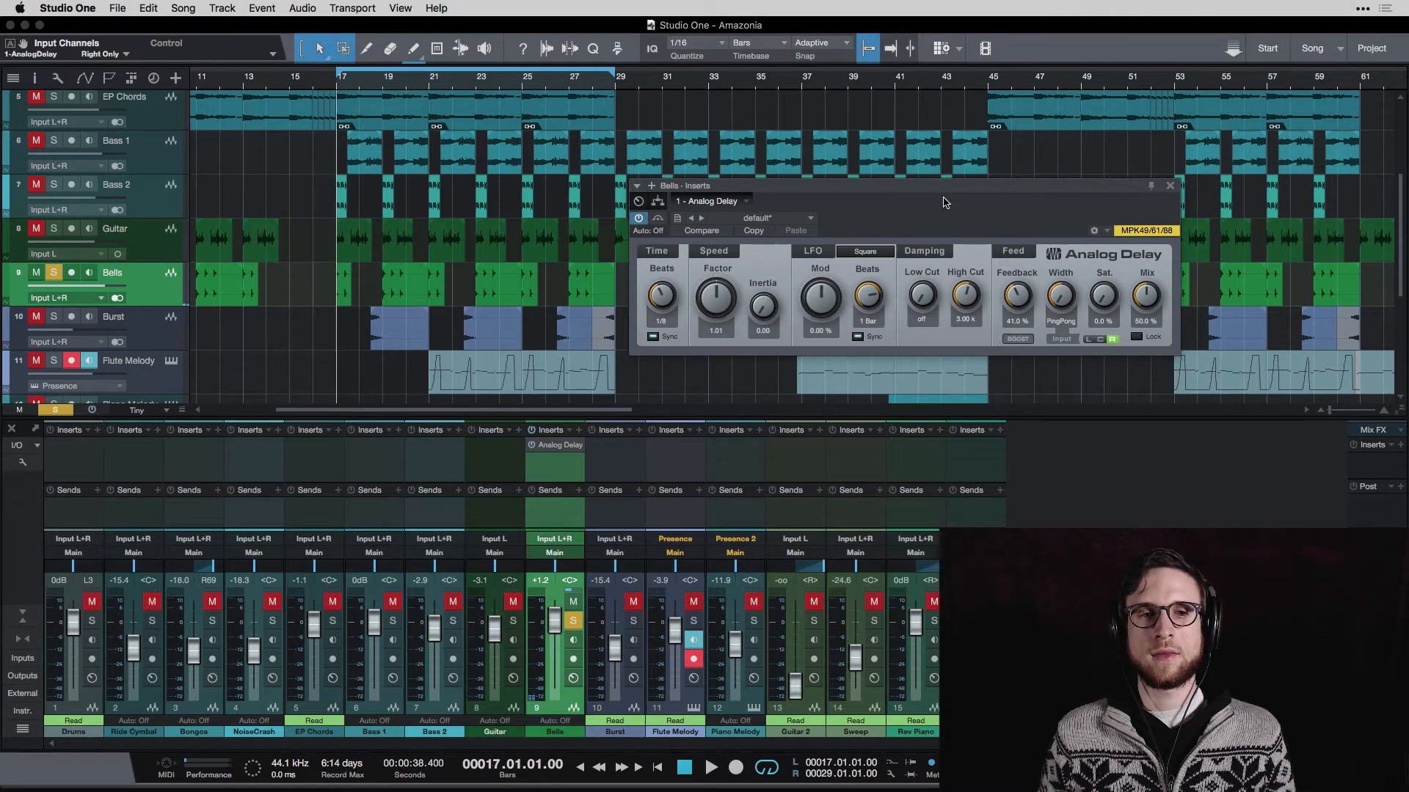
key(space)
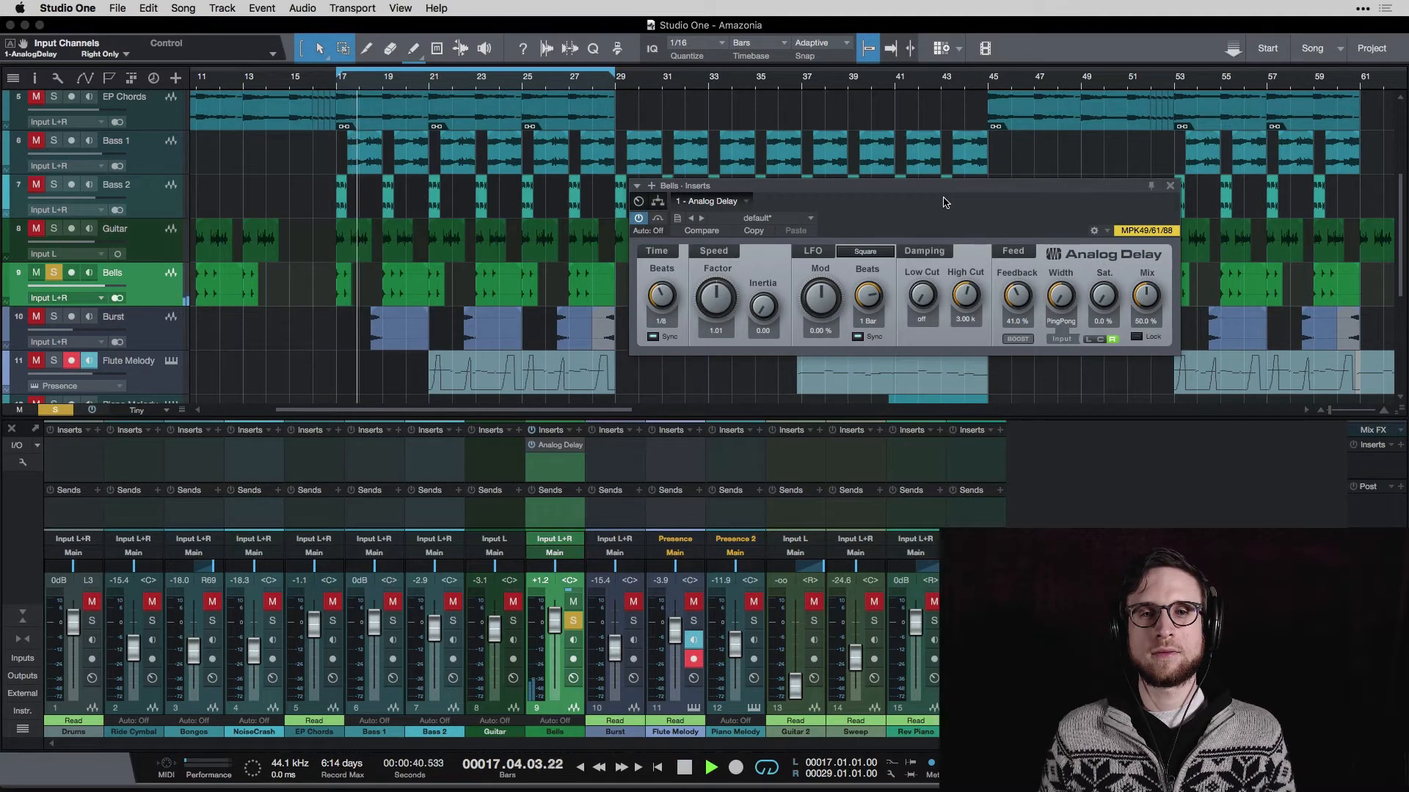
key(space)
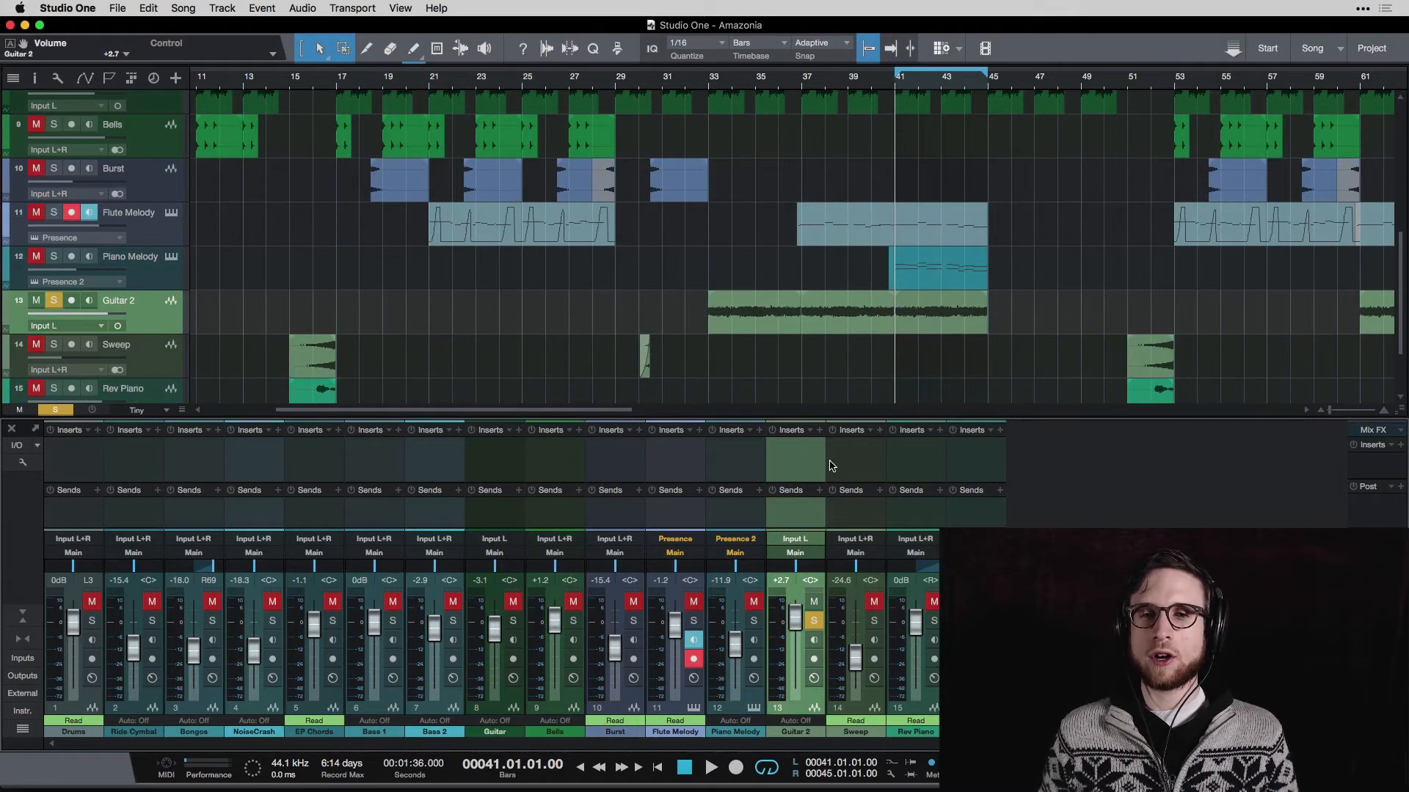
Step: Audition the soloed Guitar 2 track dry and insert the Phaser effect on its channel
key(space)
key(space)
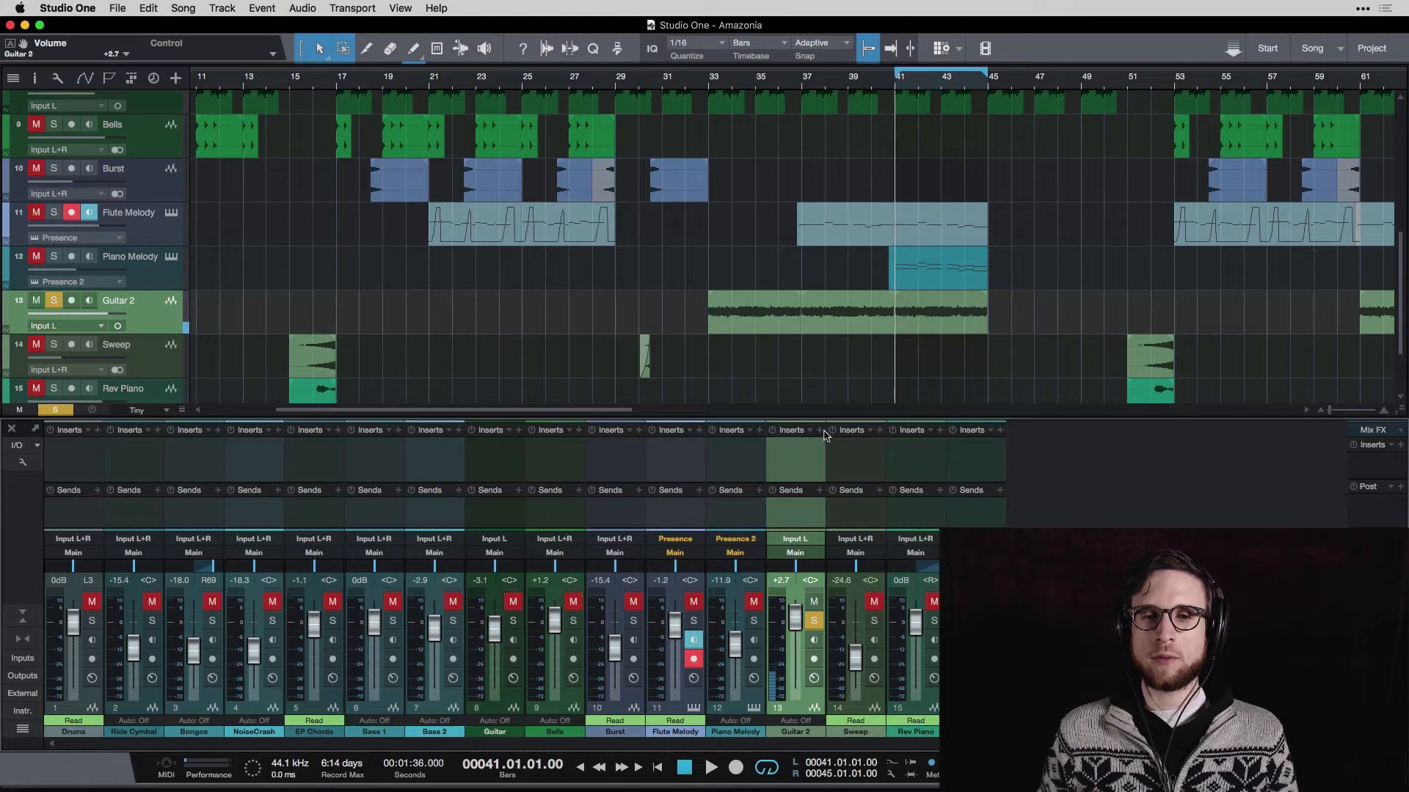
click(821, 431)
scroll(880, 281, down, 5)
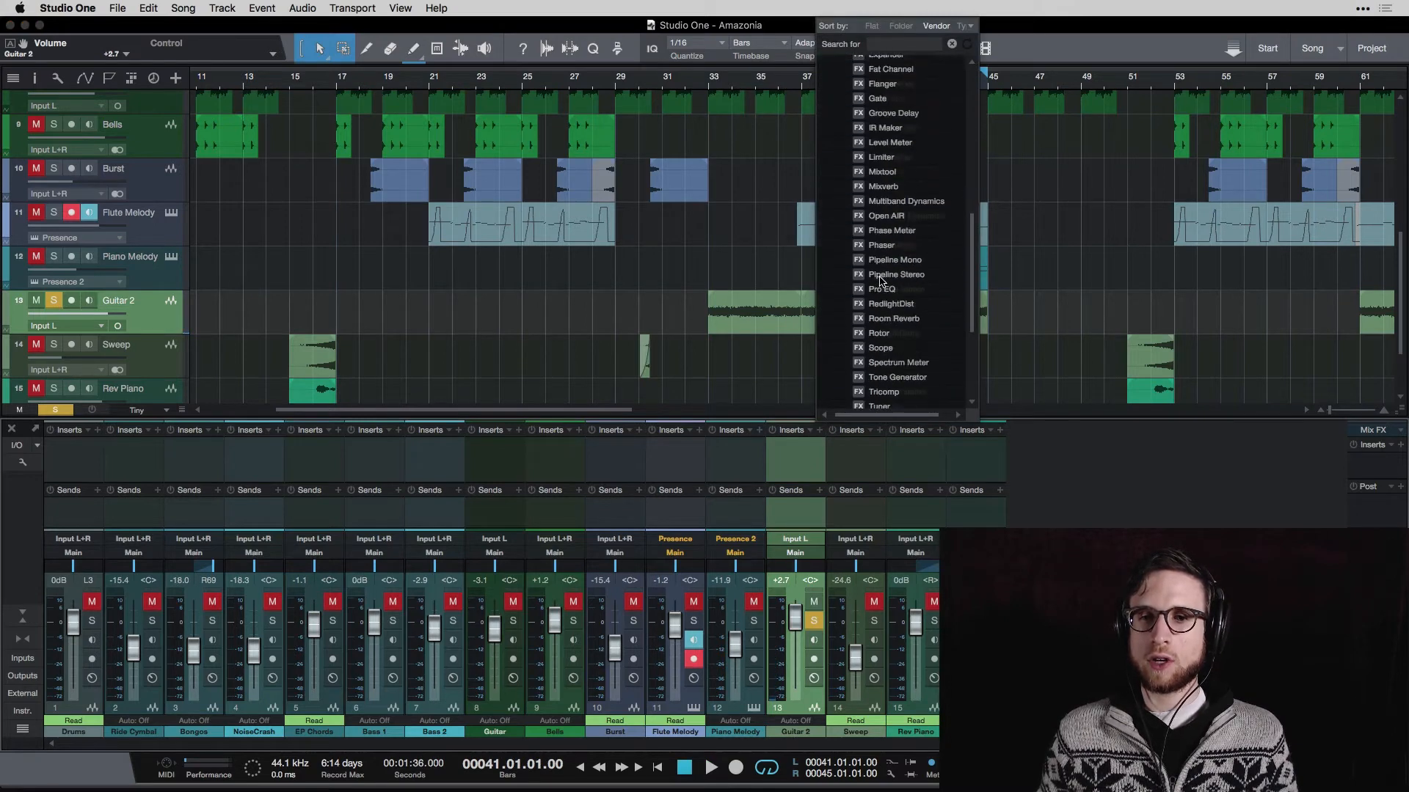
click(882, 248)
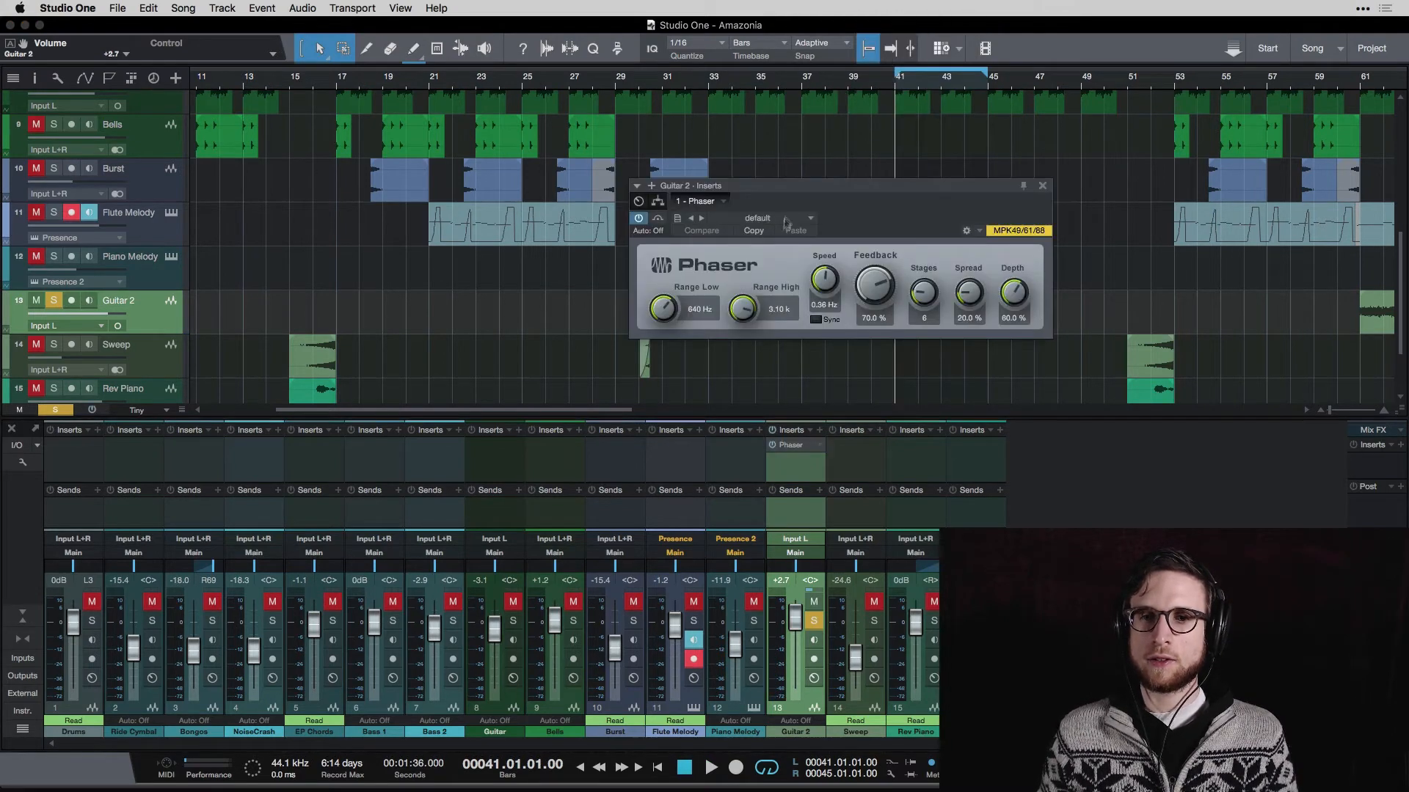
Step: During playback, set the Guitar 2 Phaser to 12 stages, 9.5% spread, 85.5% depth and 74.8% feedback
key(space)
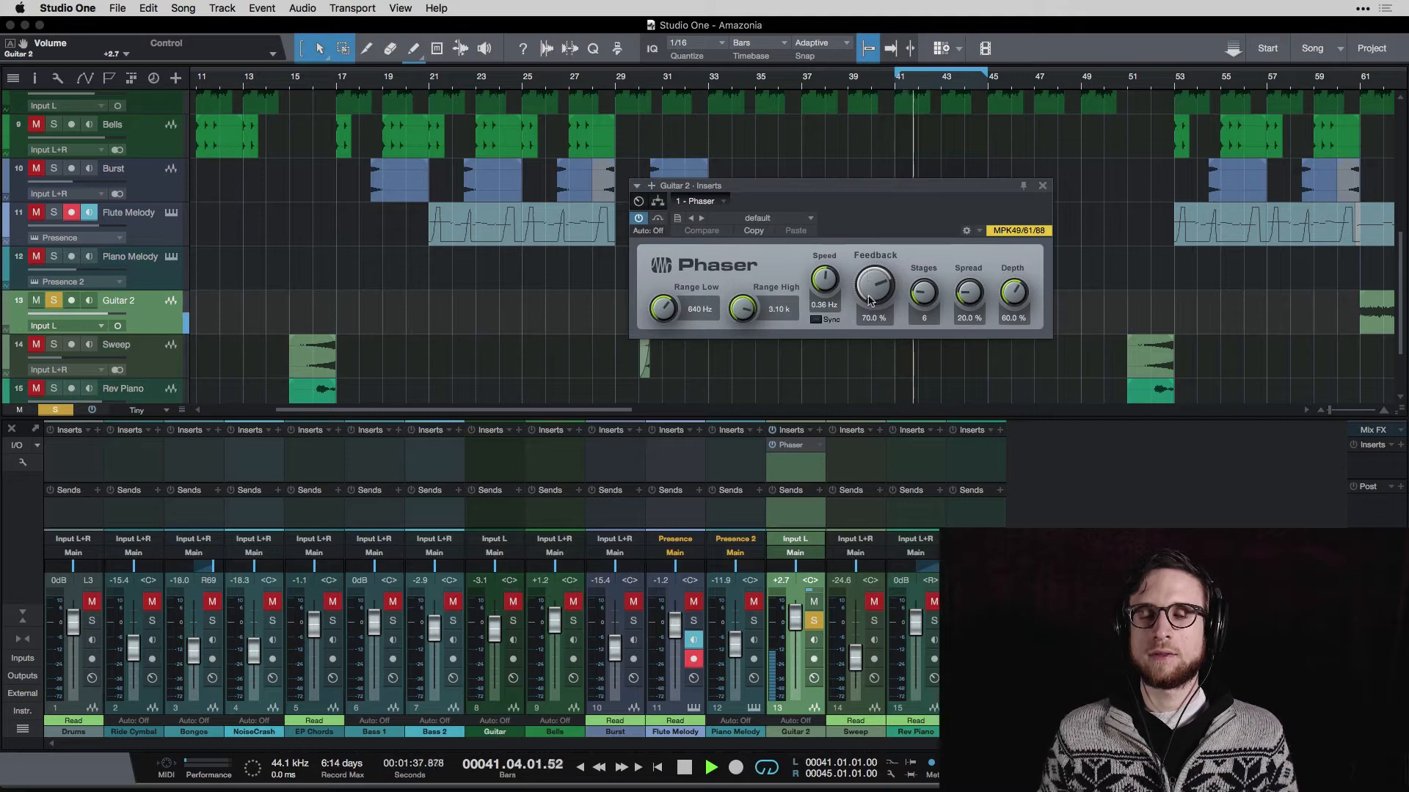
drag(1014, 292, 872, 288)
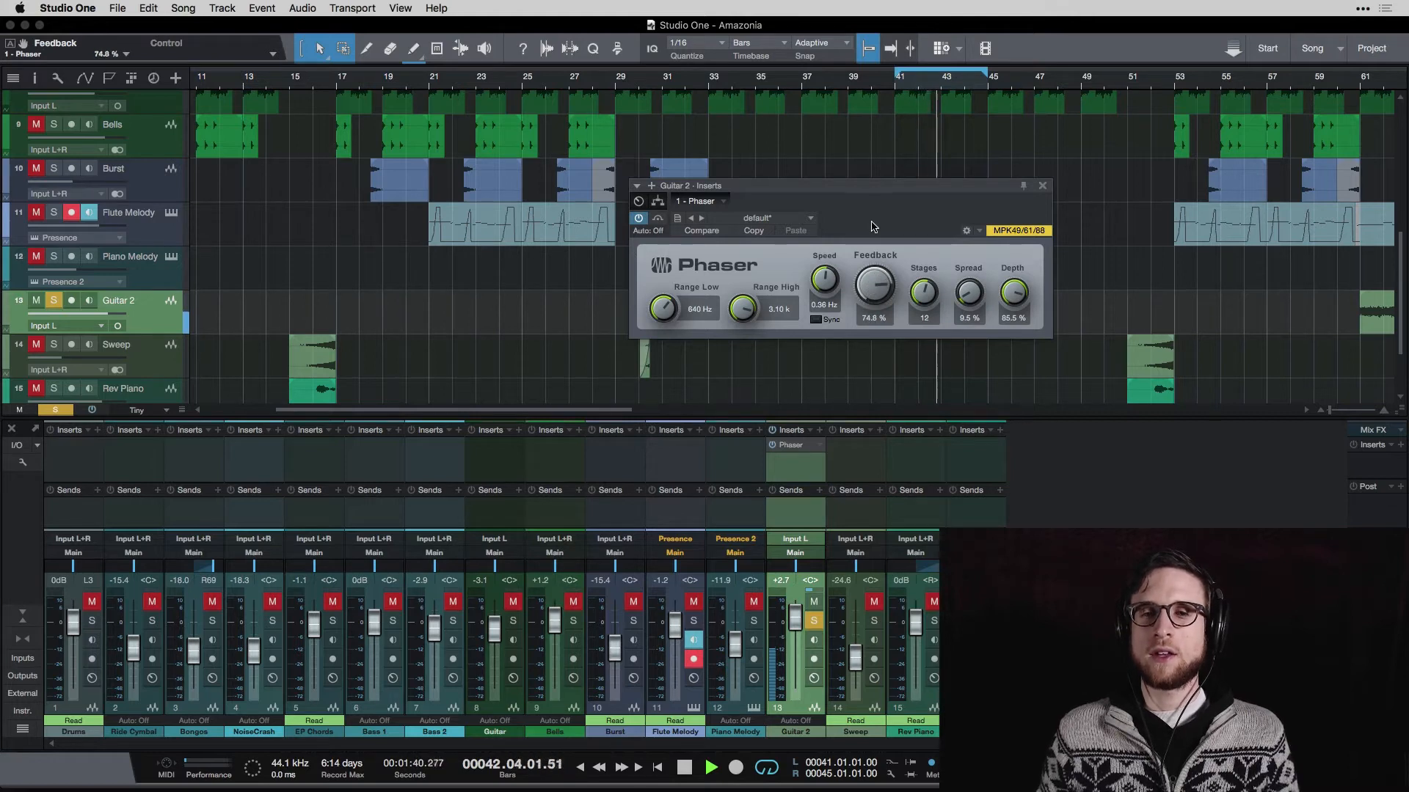
key(space)
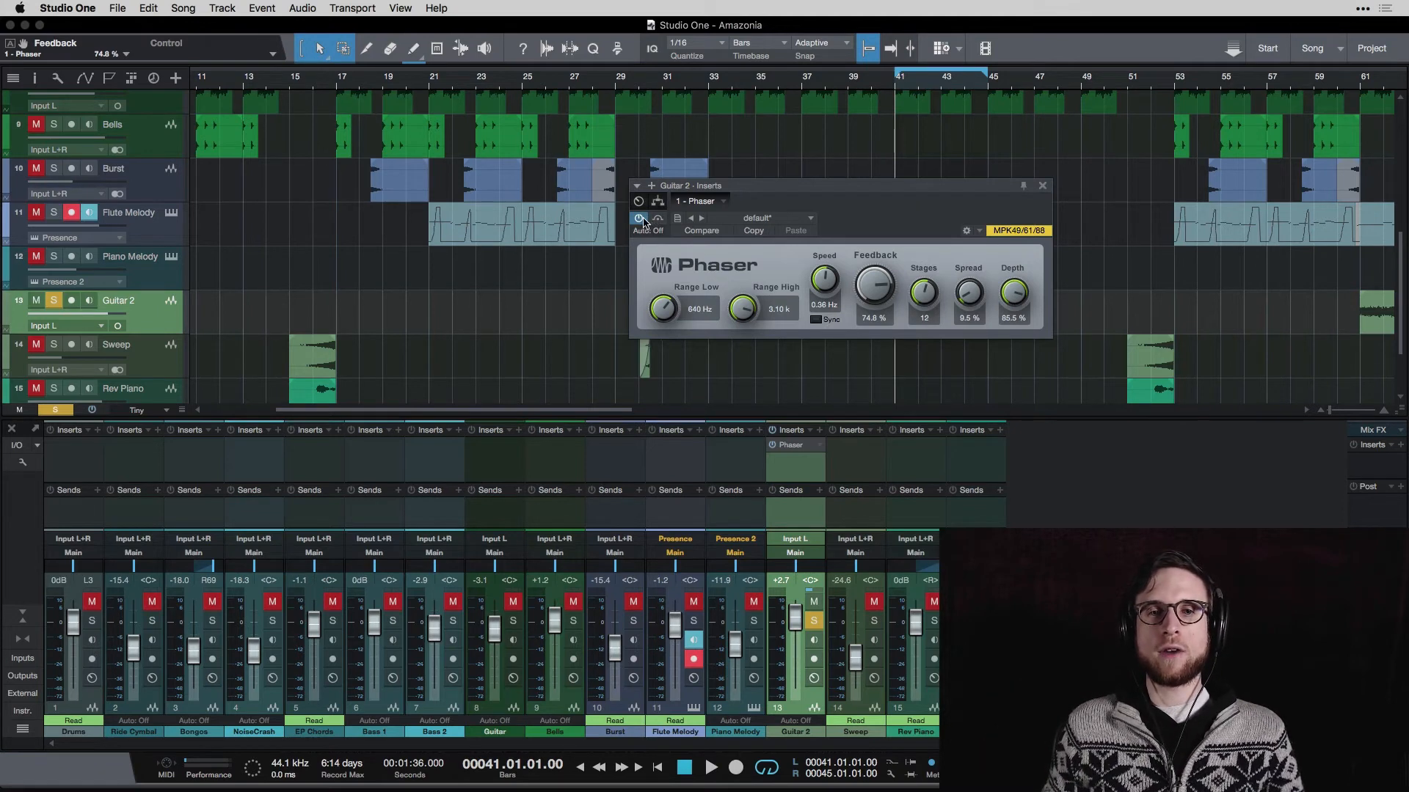
Step: Compare Guitar 2 with the Phaser active and bypassed during playback
key(space)
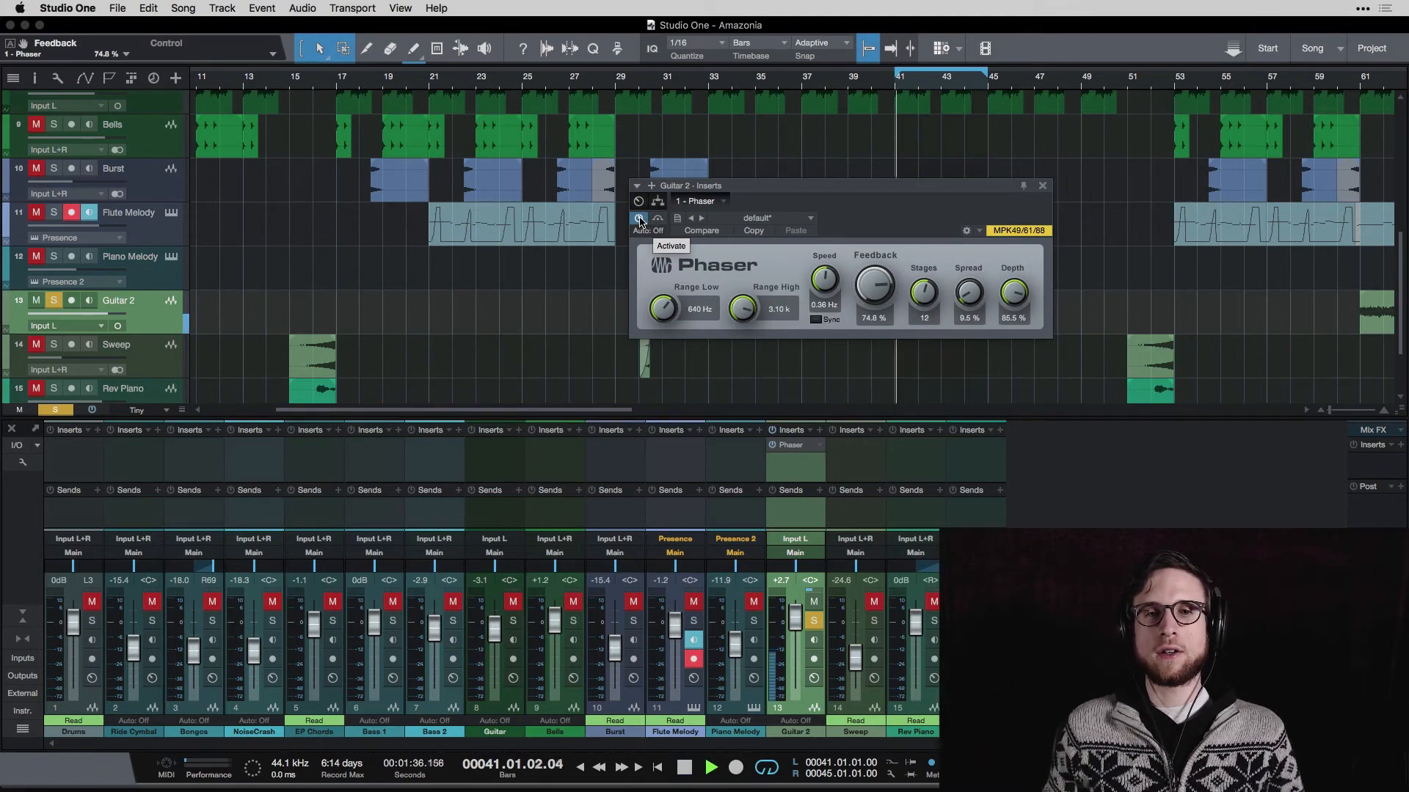
click(638, 222)
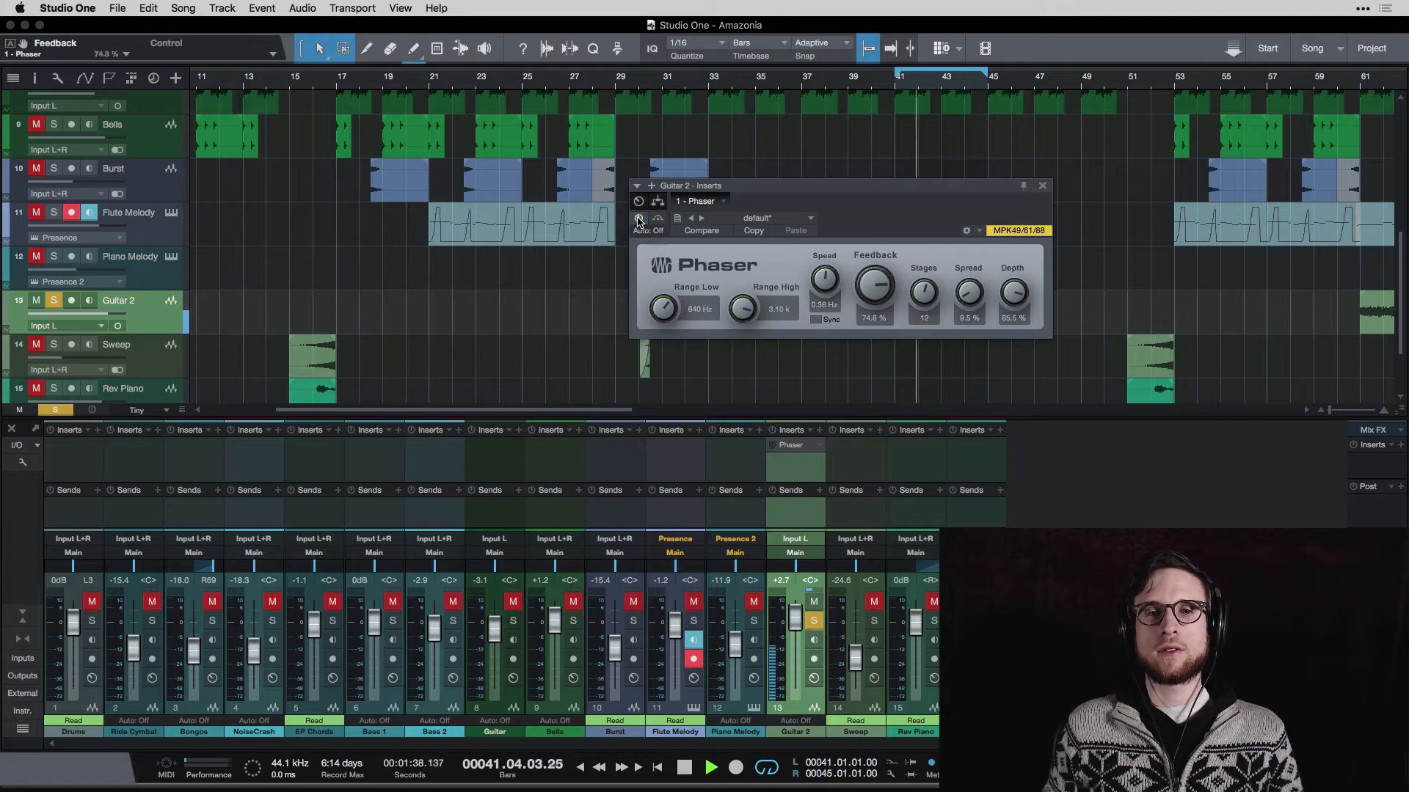
click(638, 221)
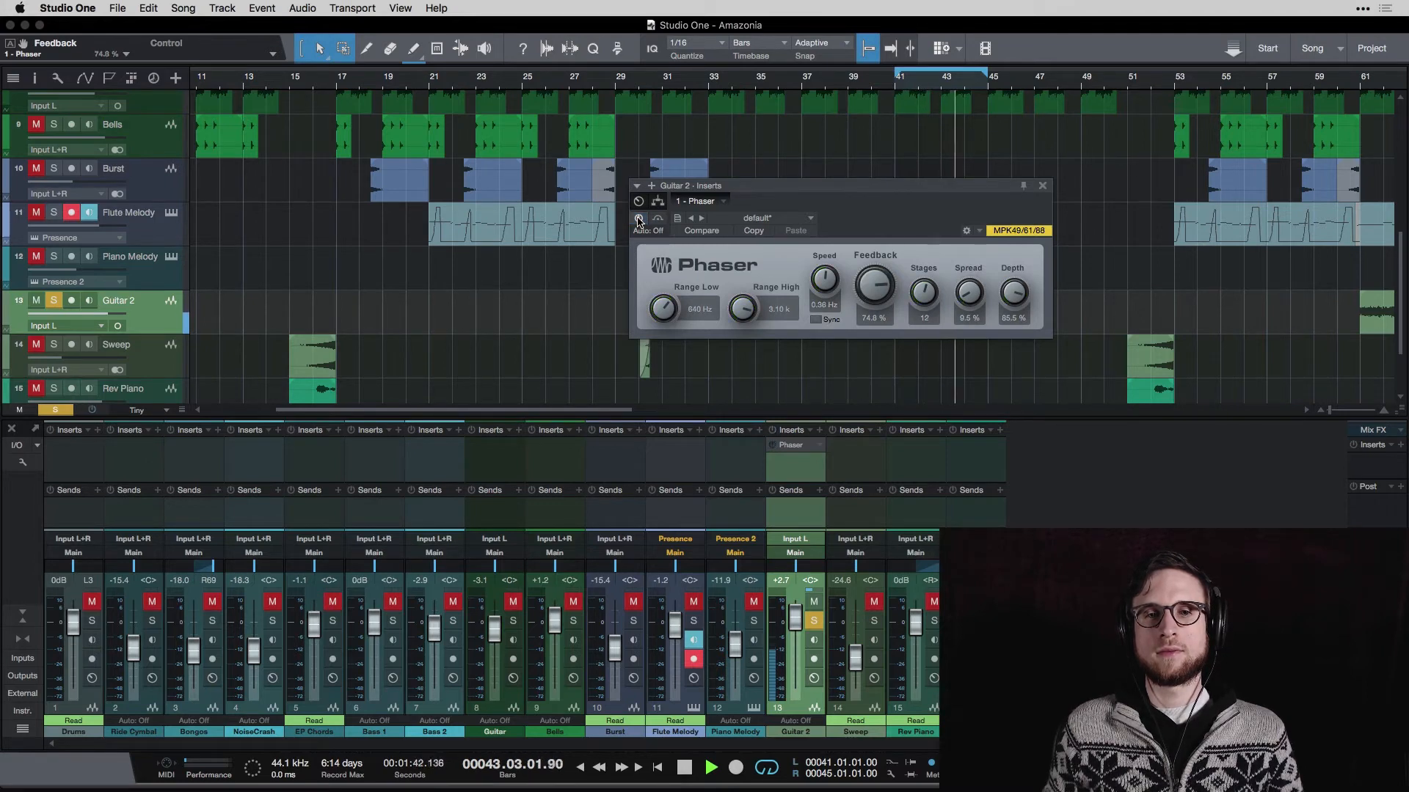
key(space)
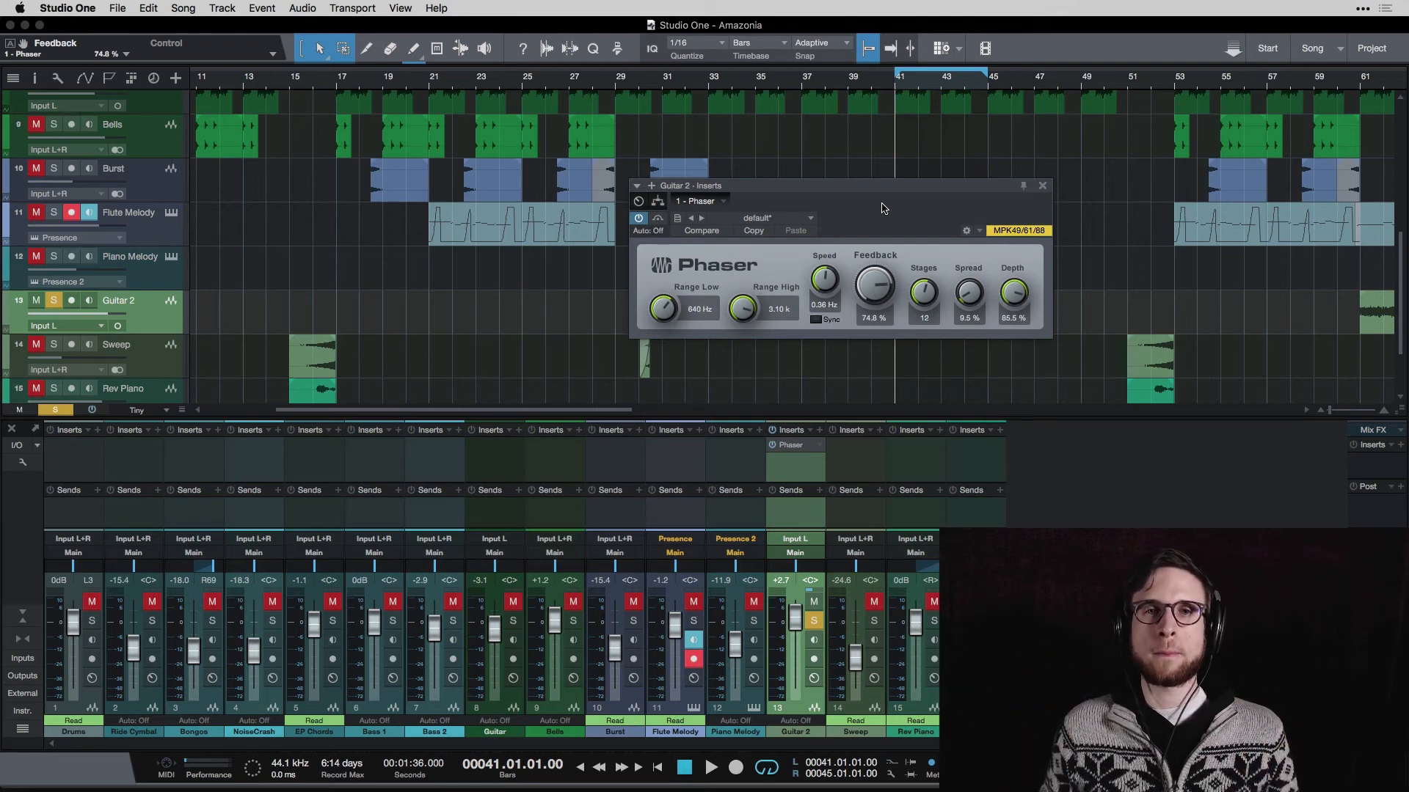
Step: During playback, raise the Guitar 2 Phaser depth to 100% and lower it to 43.5% to hear the difference
click(1013, 288)
key(space)
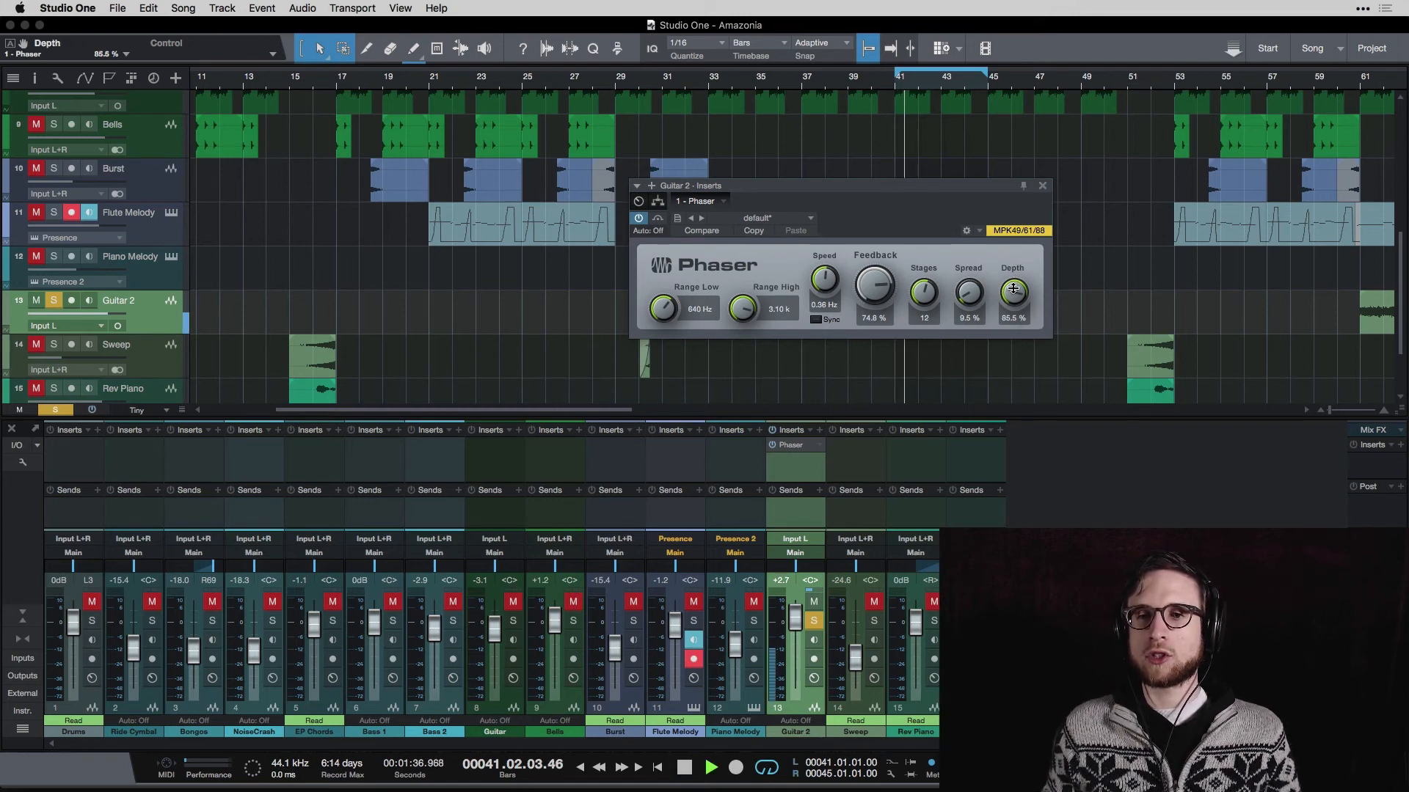
drag(1014, 287, 1016, 259)
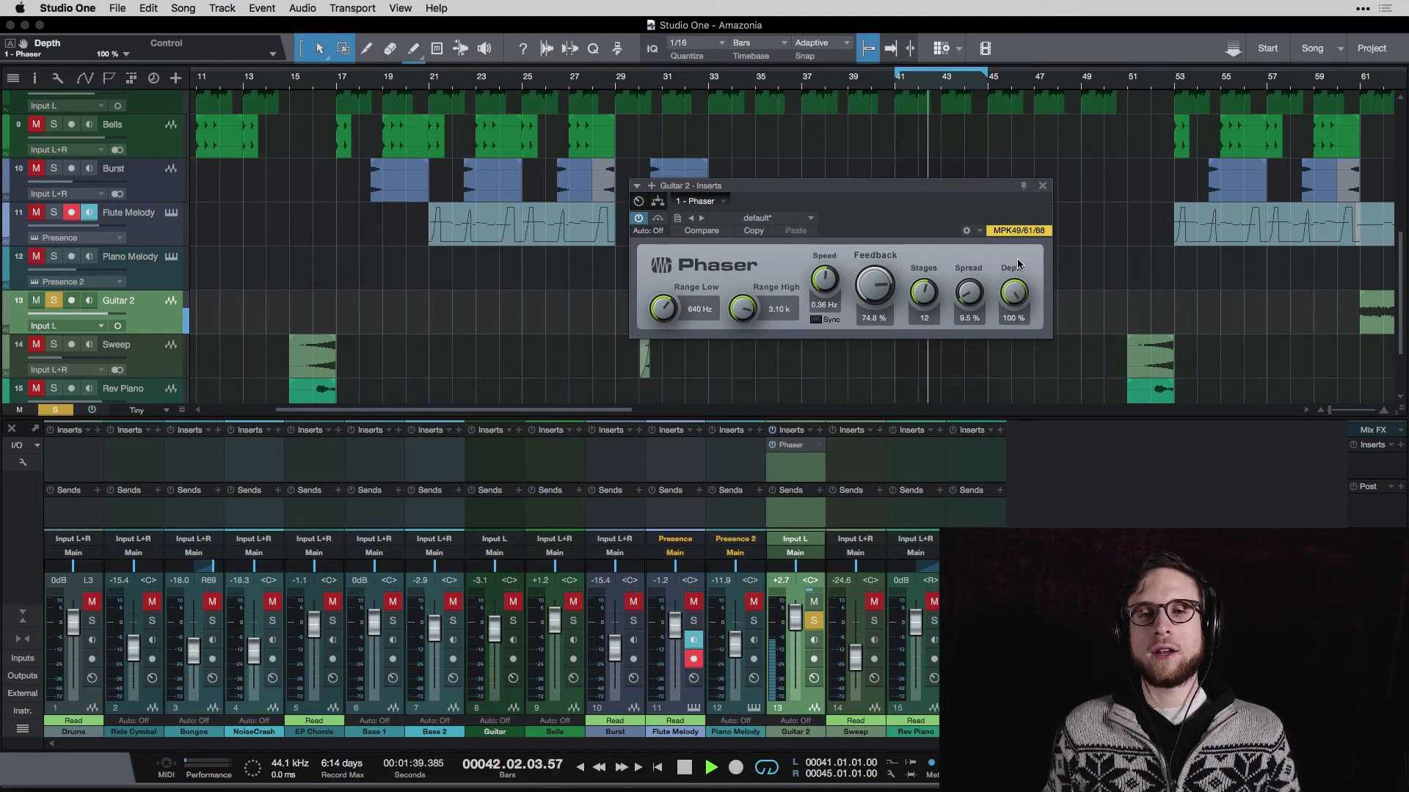
drag(1017, 258, 1001, 343)
key(space)
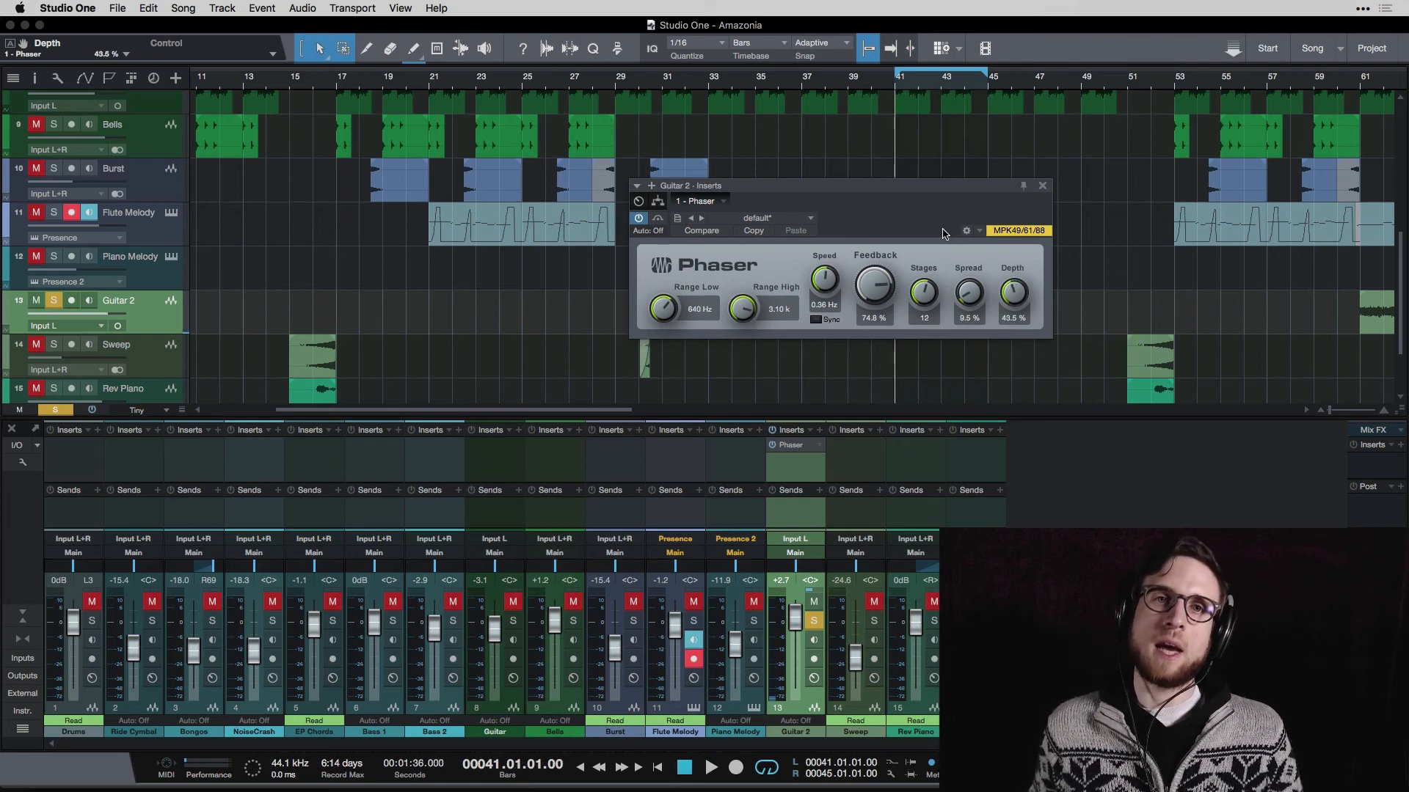